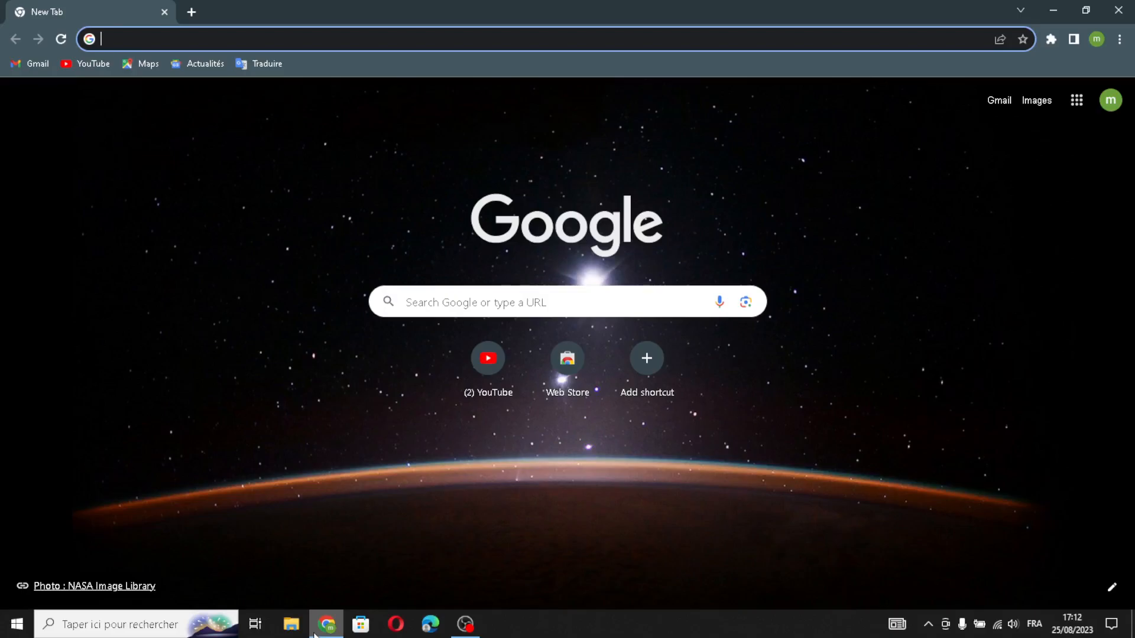
Open the Wix website through a Google search for "wix" and start creating a new site
text(wix)
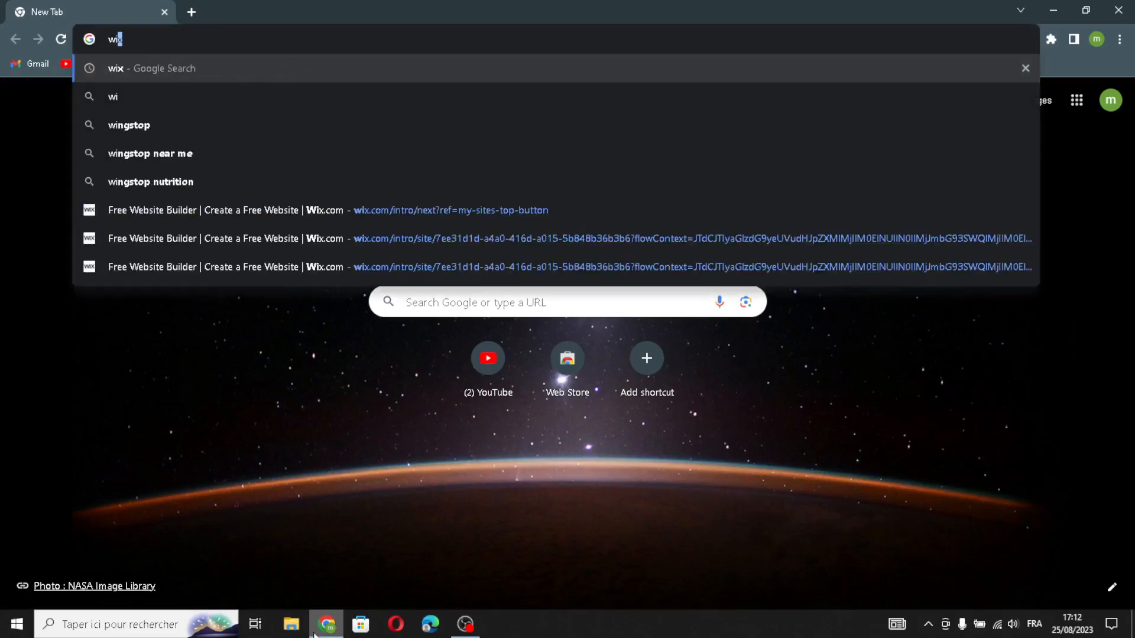
key(Return)
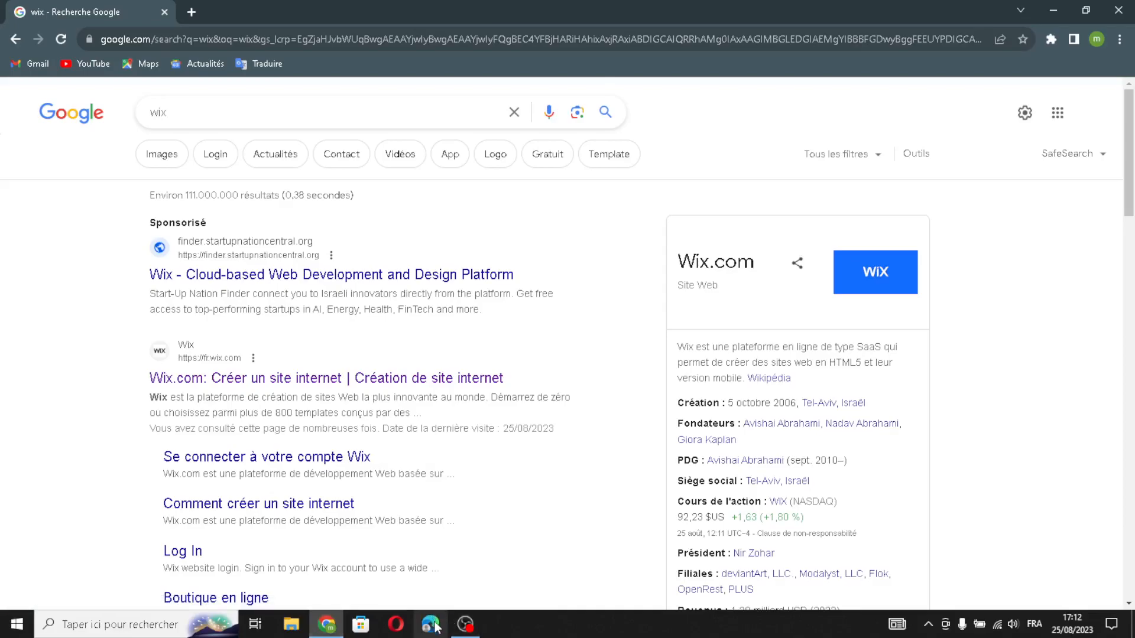
mouse_move(465, 626)
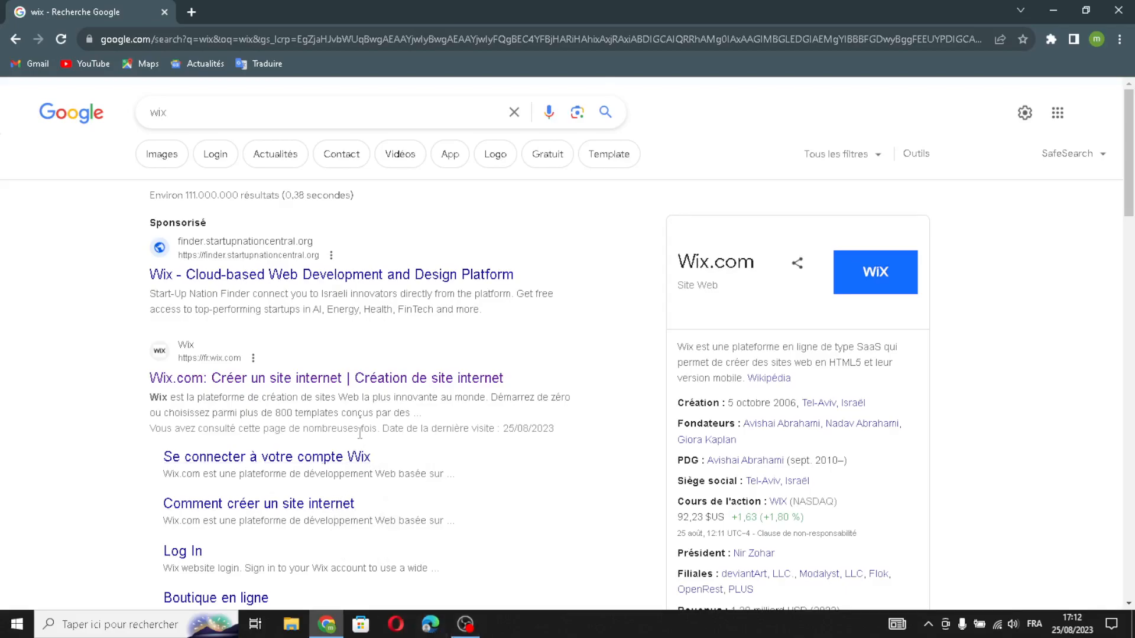
click(232, 379)
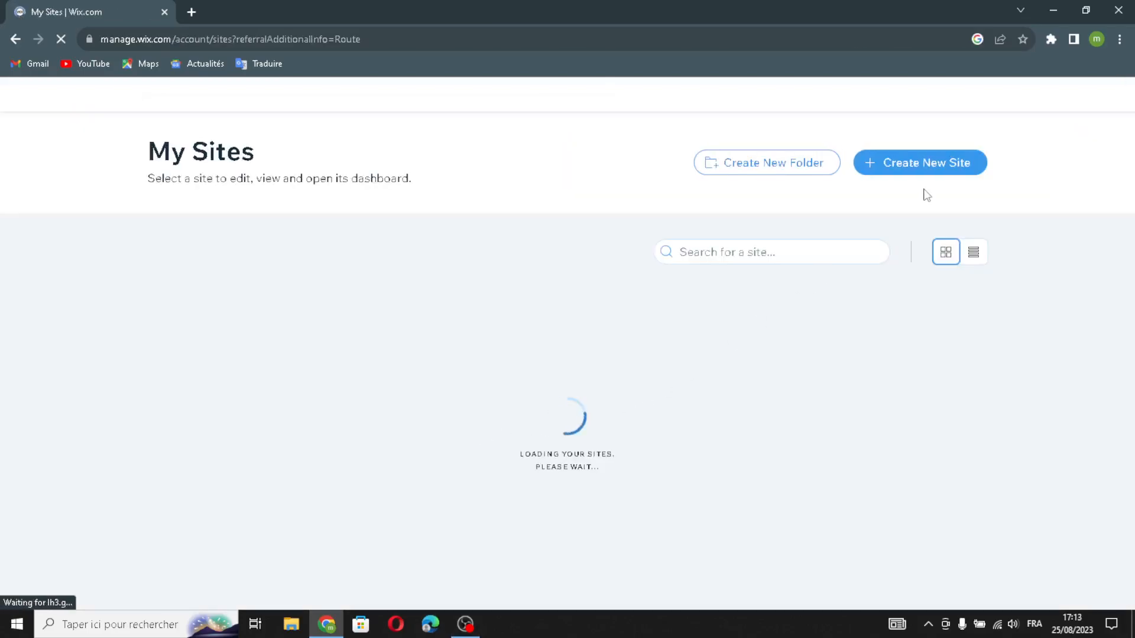
click(927, 165)
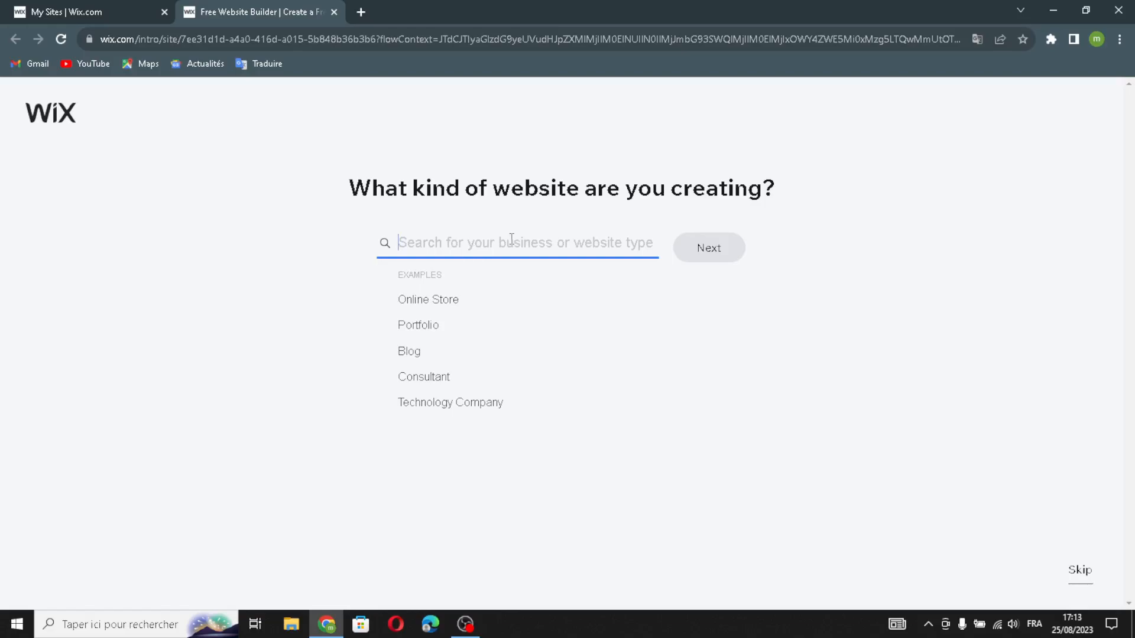
Look up a language-specific website type, choose Language Course and continue
text(language-spec)
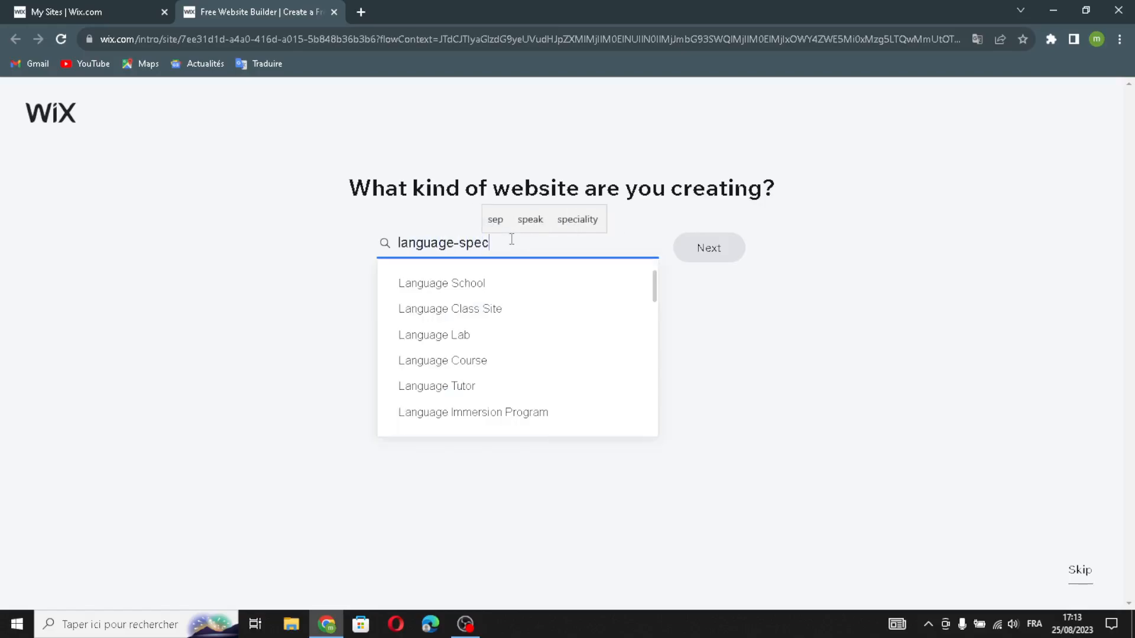
text(ific)
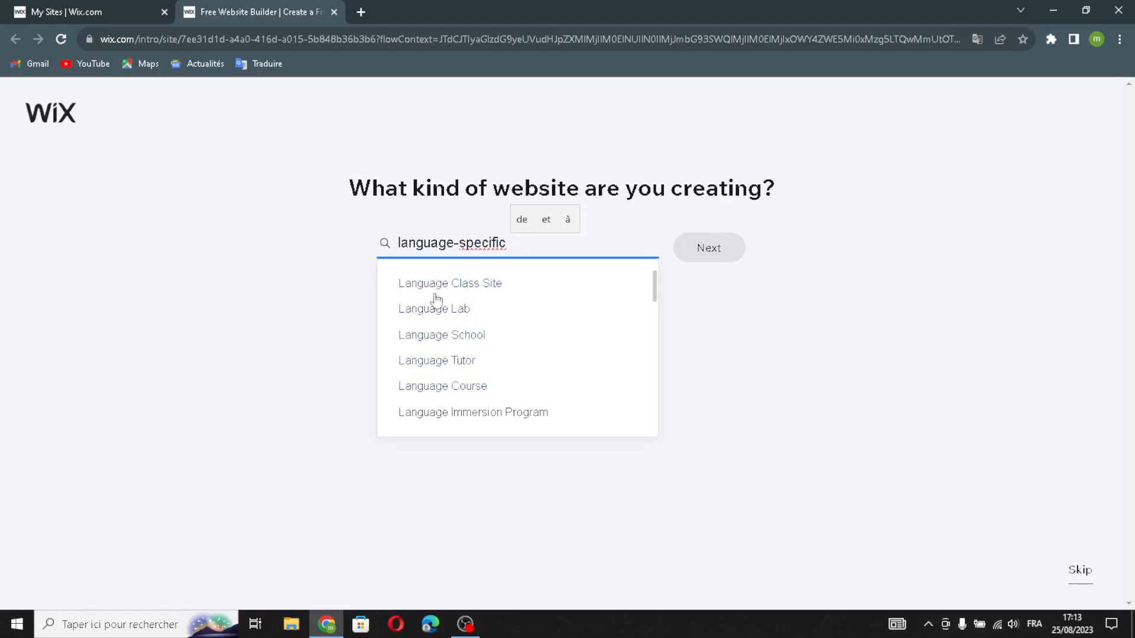
click(426, 387)
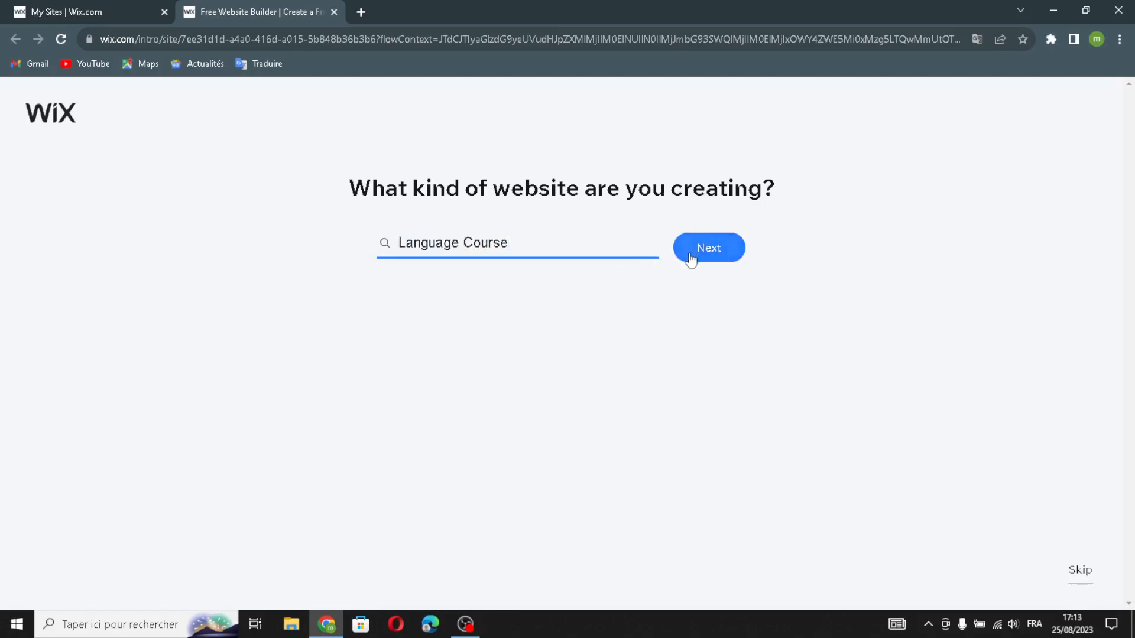
click(721, 248)
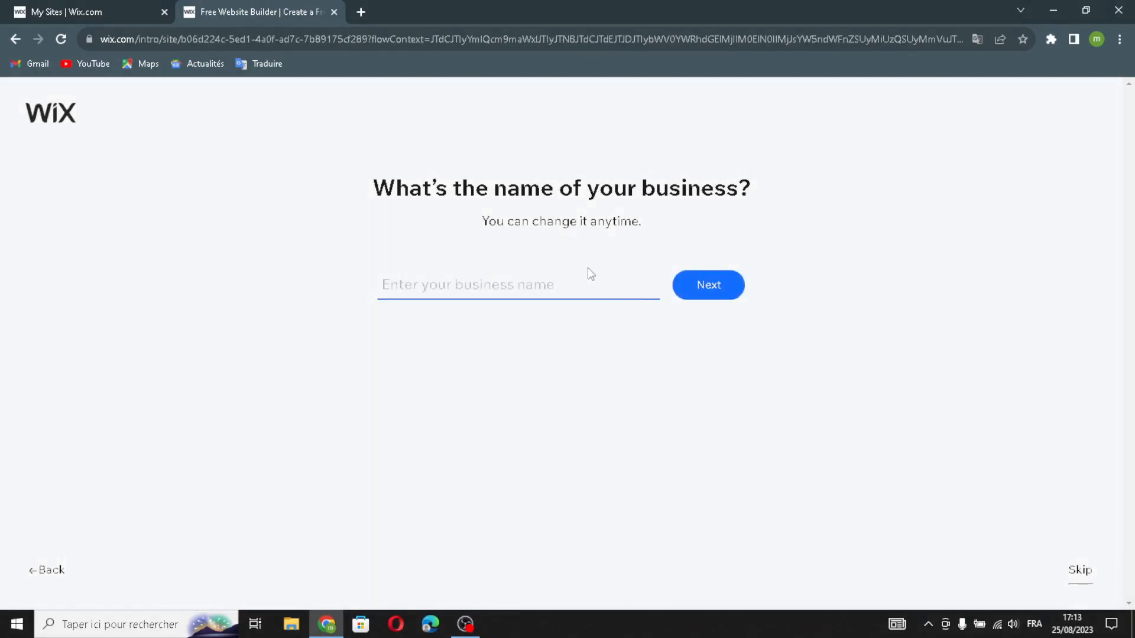
Enter CultureLing as the business name and continue to the site features
text(CultureLing)
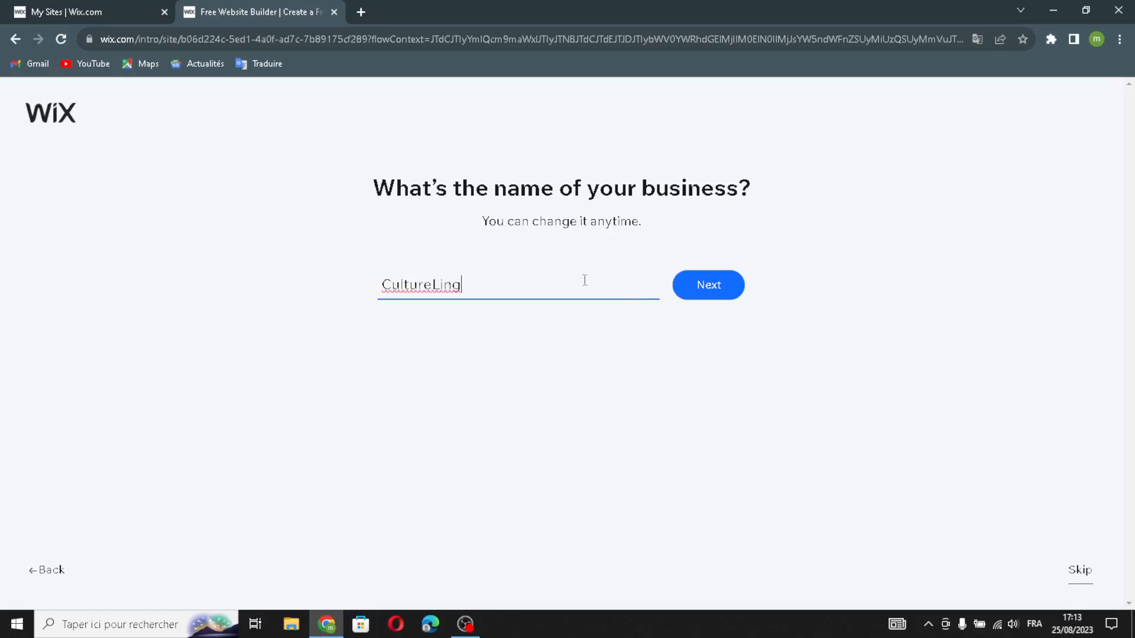
click(699, 289)
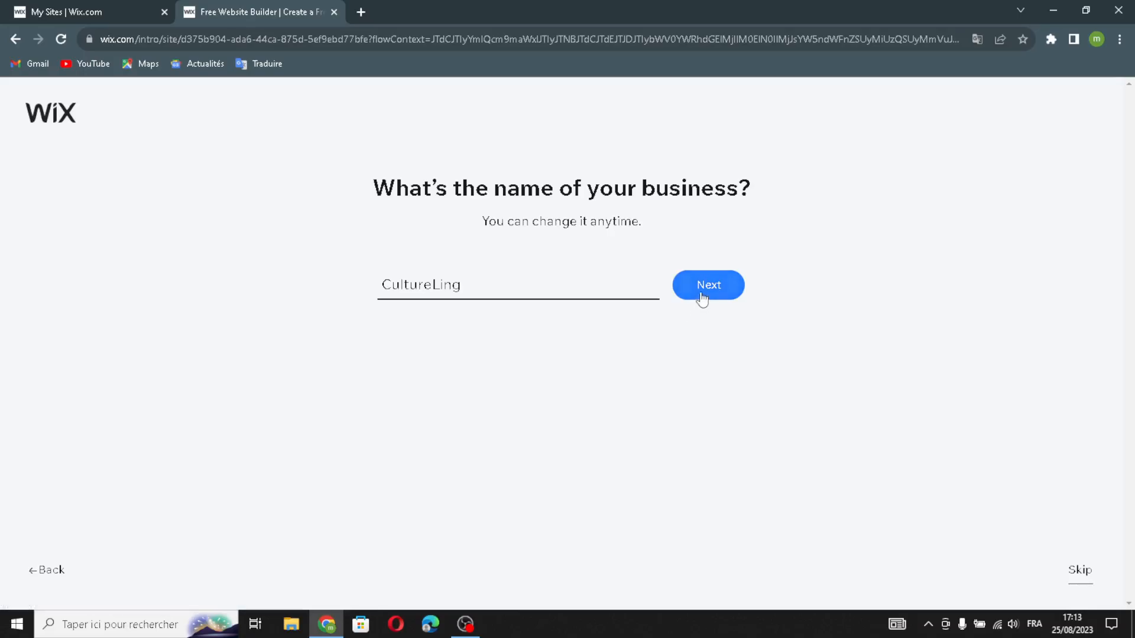
click(712, 273)
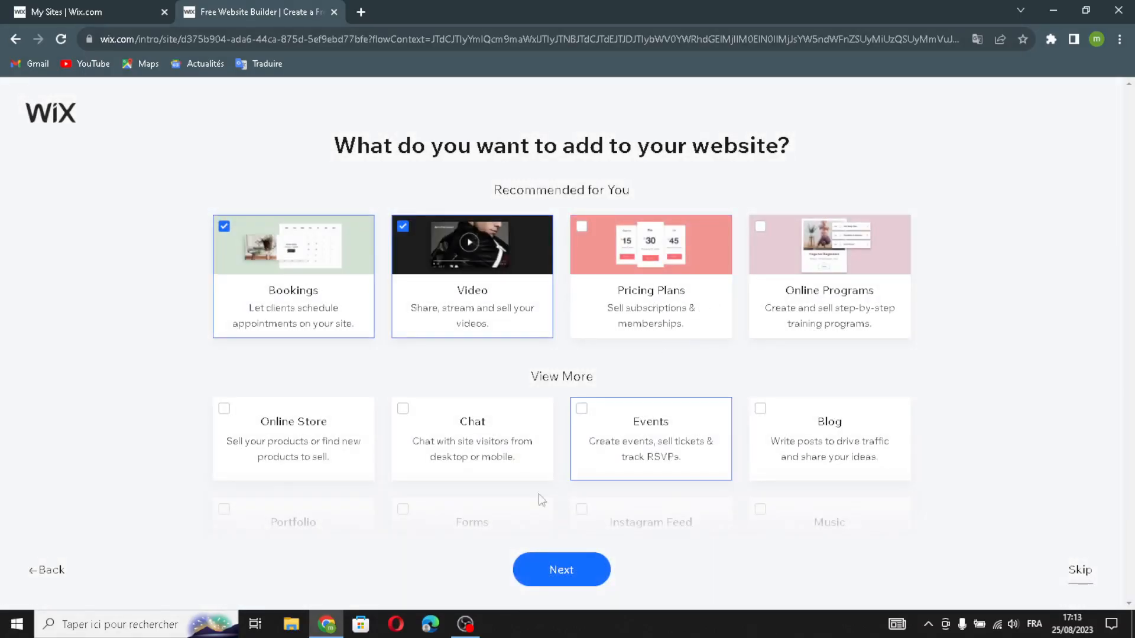
Add Pricing Plans, Online Programs, Blog, Events, Chat, Online Store, Portfolio, Forms, Instagram Feed and Music to the website's features
click(679, 313)
click(836, 273)
scroll(815, 313, down, 3)
click(826, 205)
click(650, 208)
click(452, 208)
click(300, 260)
click(301, 311)
click(468, 307)
click(650, 314)
click(838, 319)
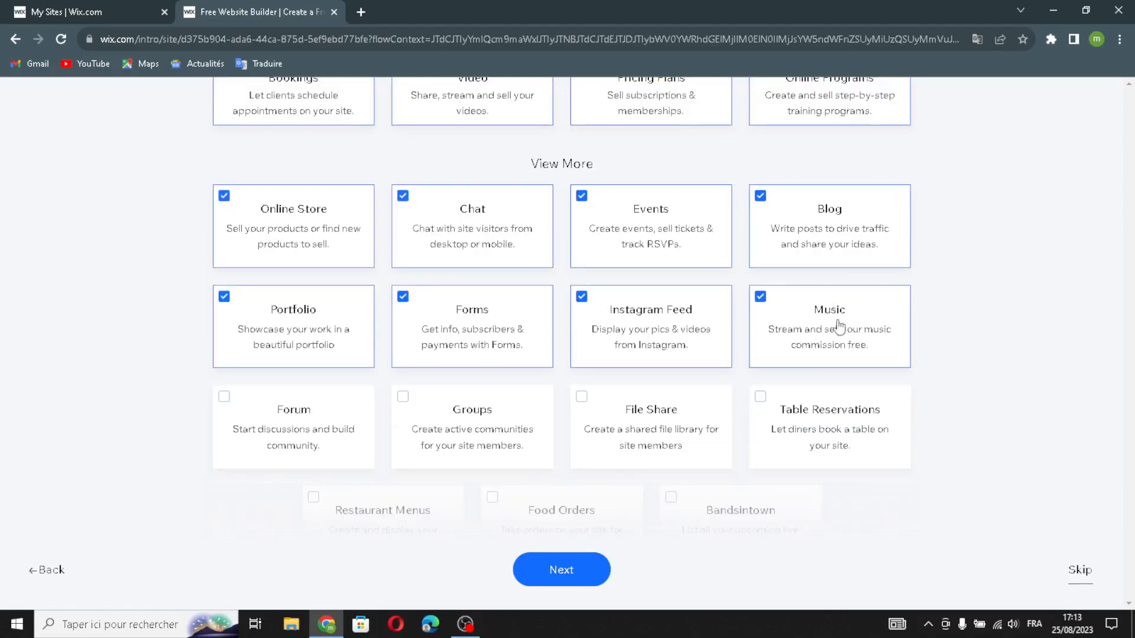
Add Forum, Groups, File Share, Table Reservations, Restaurant Menus, Food Orders and Bandsintown to the features, and confirm the selection
scroll(812, 291, down, 1)
click(605, 334)
click(484, 331)
click(298, 349)
click(809, 343)
click(746, 467)
click(544, 463)
click(417, 463)
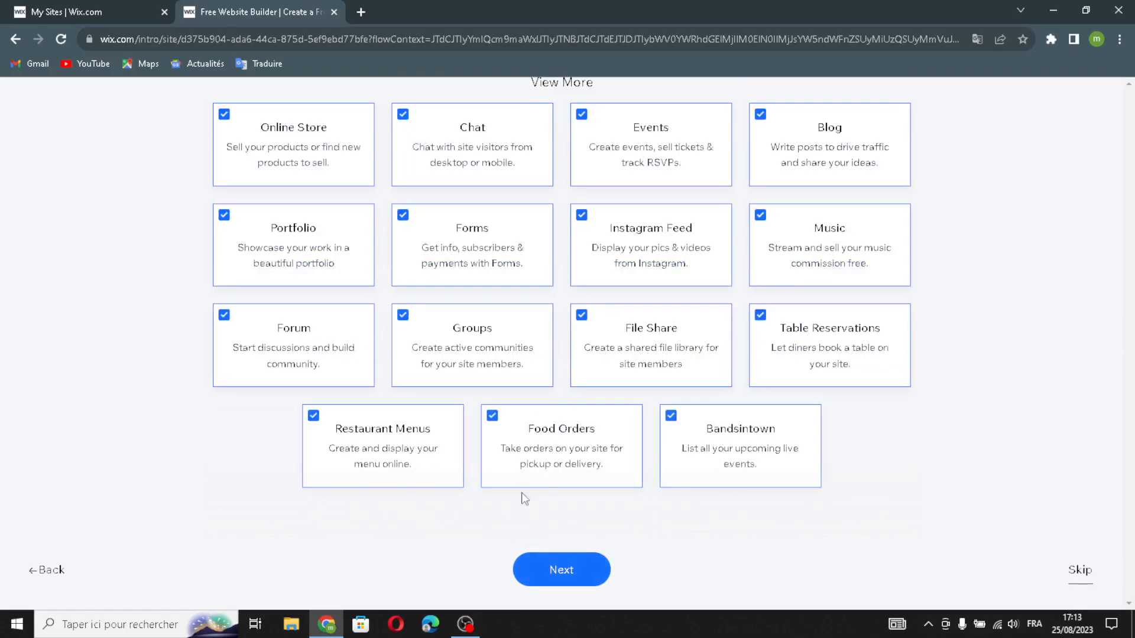
click(537, 569)
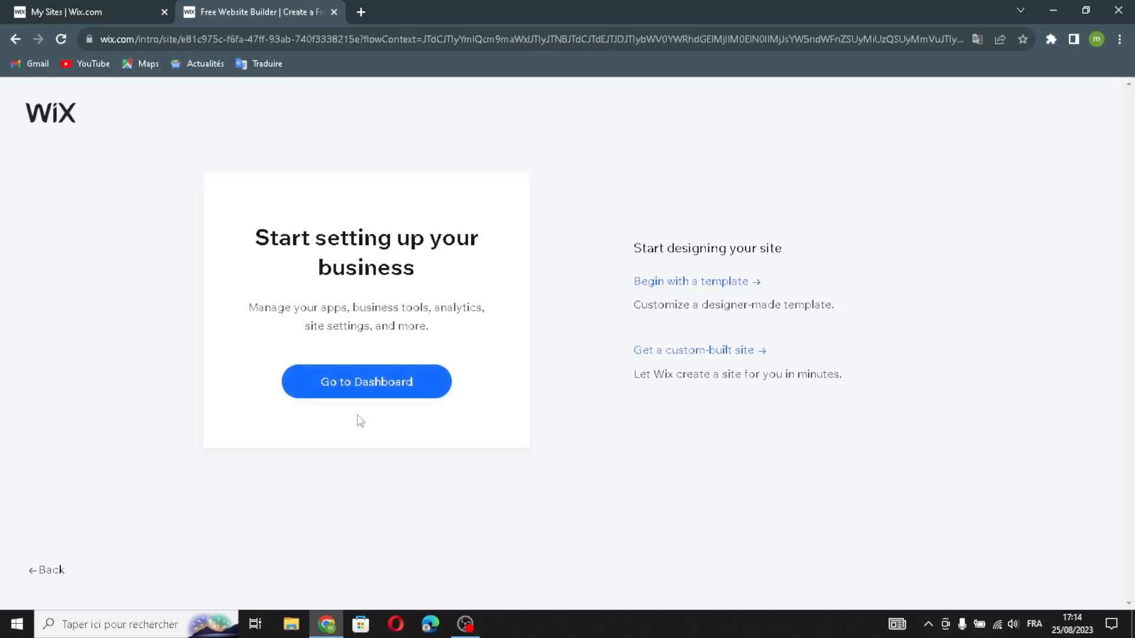
Continue to the dashboard, choose to let Wix create the site, and accept the business info without adding details
click(356, 387)
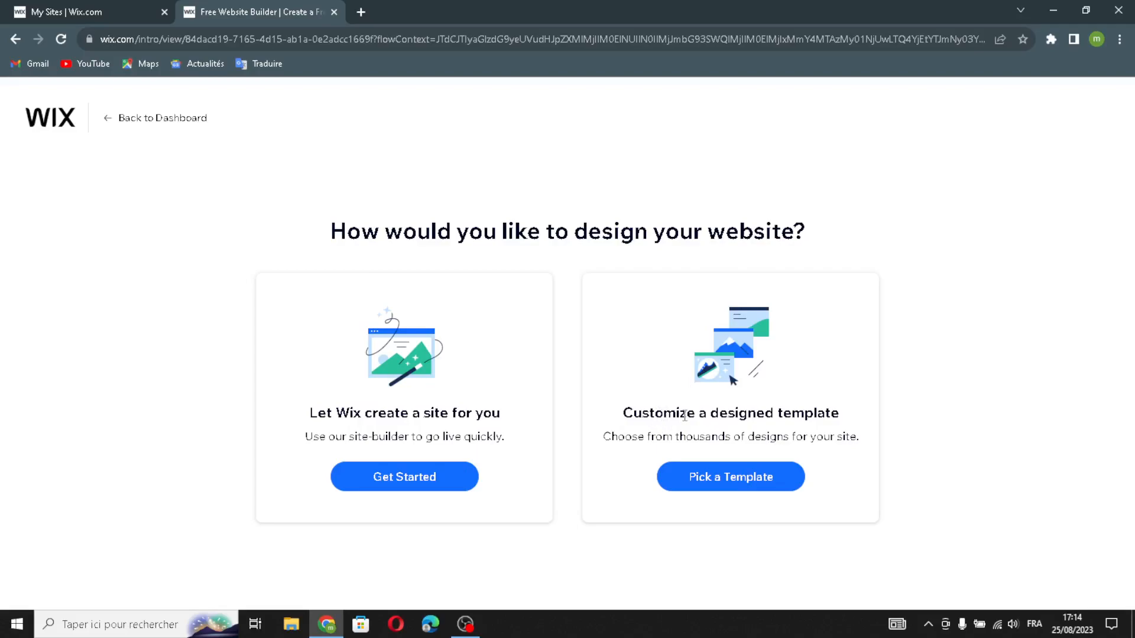
click(405, 472)
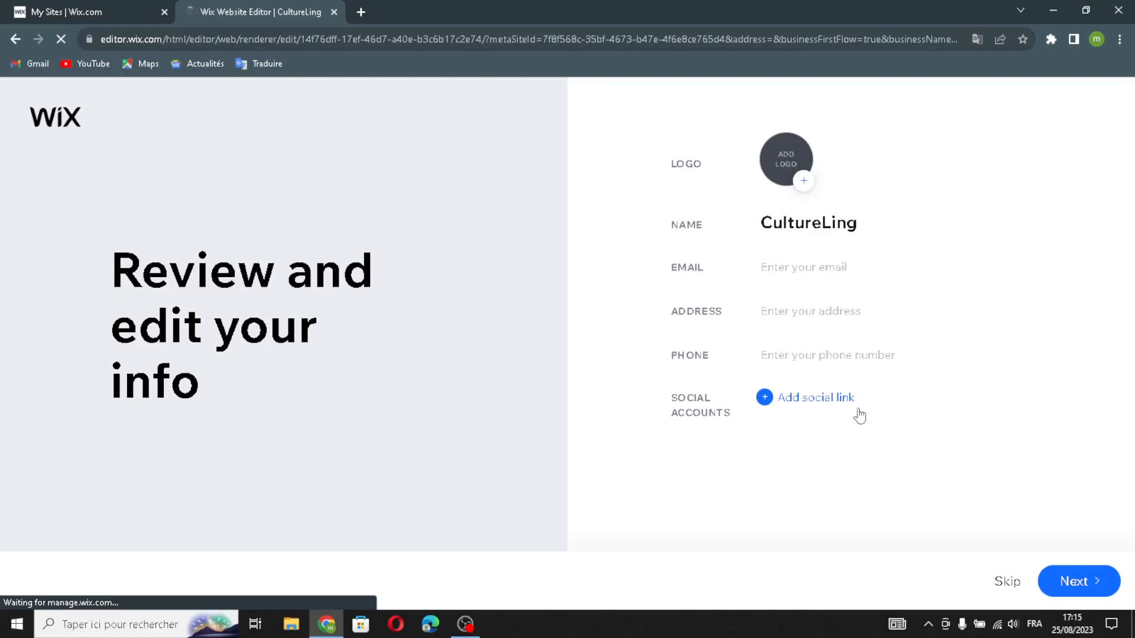
click(1073, 574)
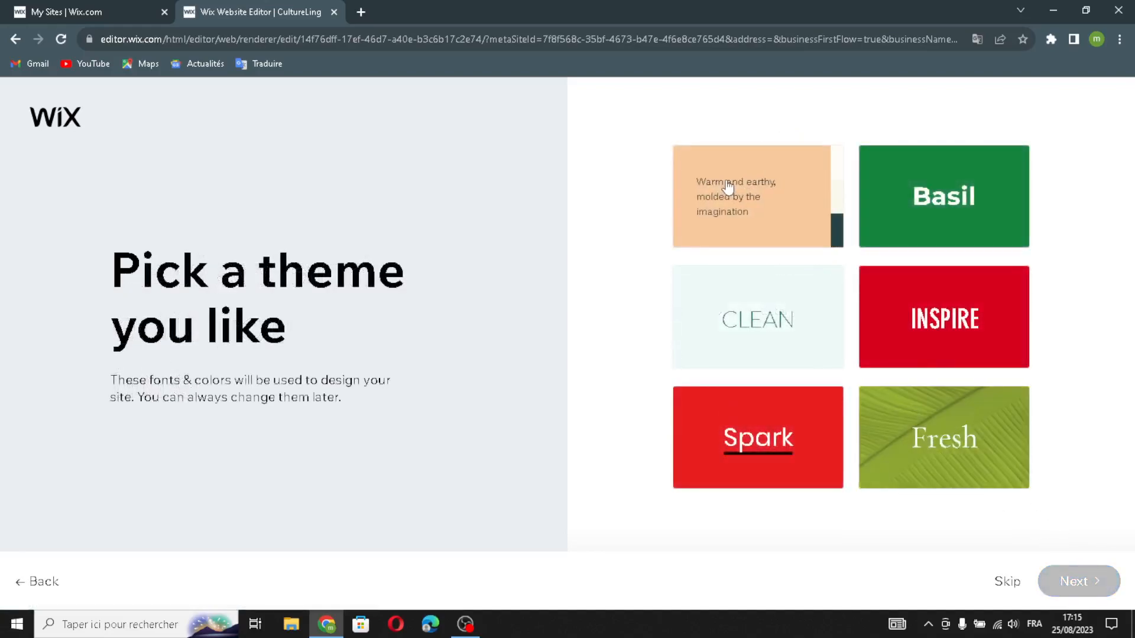
Pick the warm and earthy theme and the "Welcome to CultureLing" homepage design
click(758, 198)
click(1077, 581)
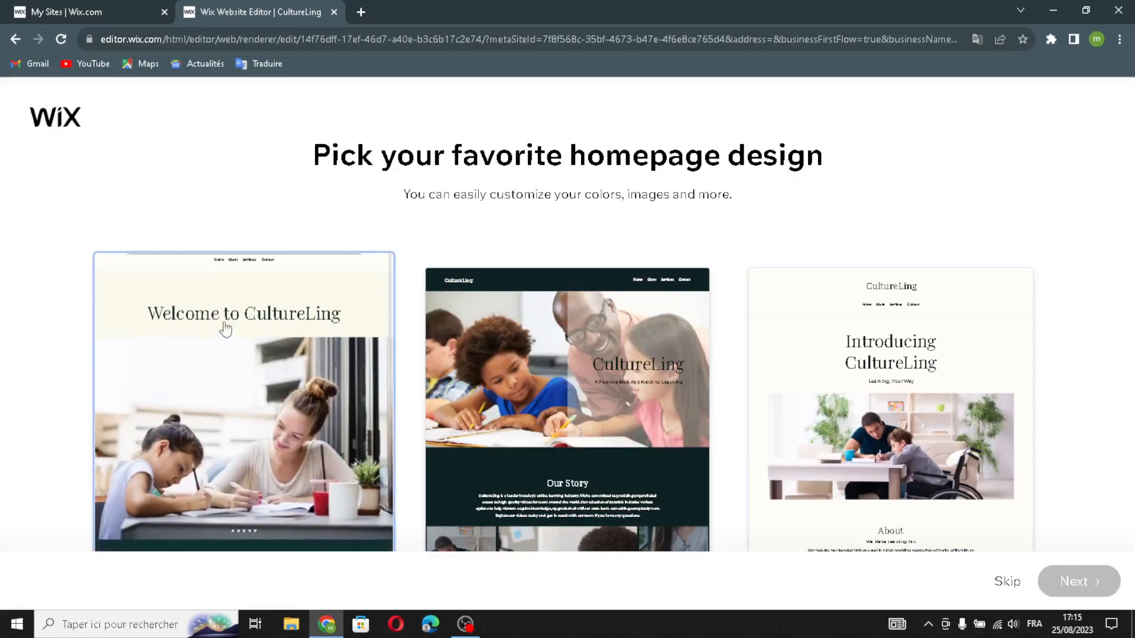
click(223, 327)
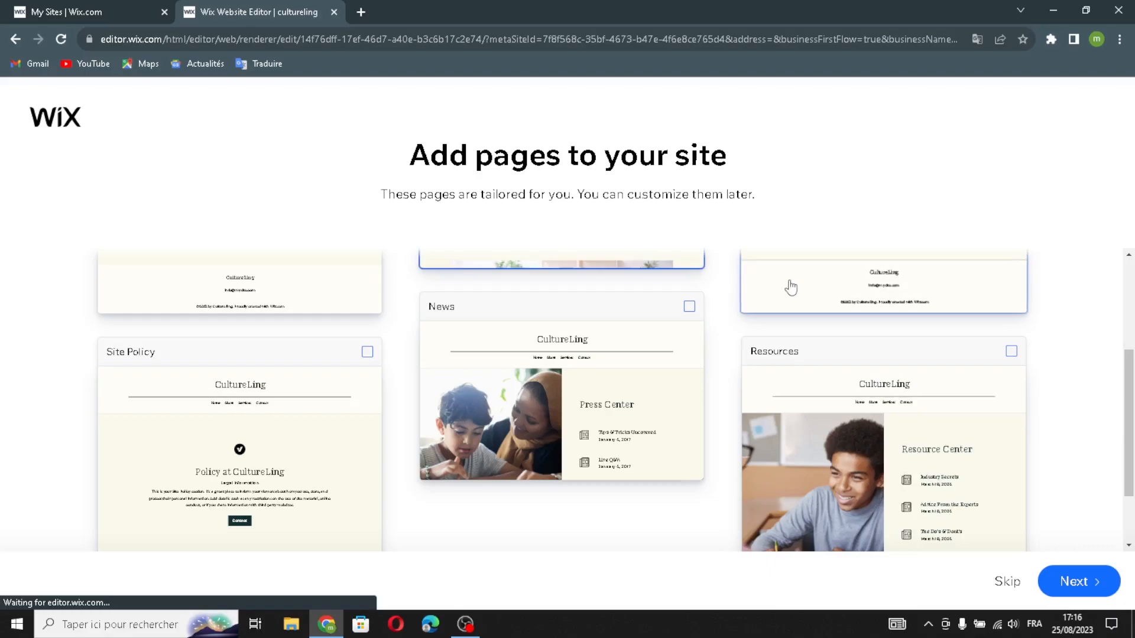
Add the News, Site Policy and Resources pages to the site, and open the finished site in the editor
click(620, 367)
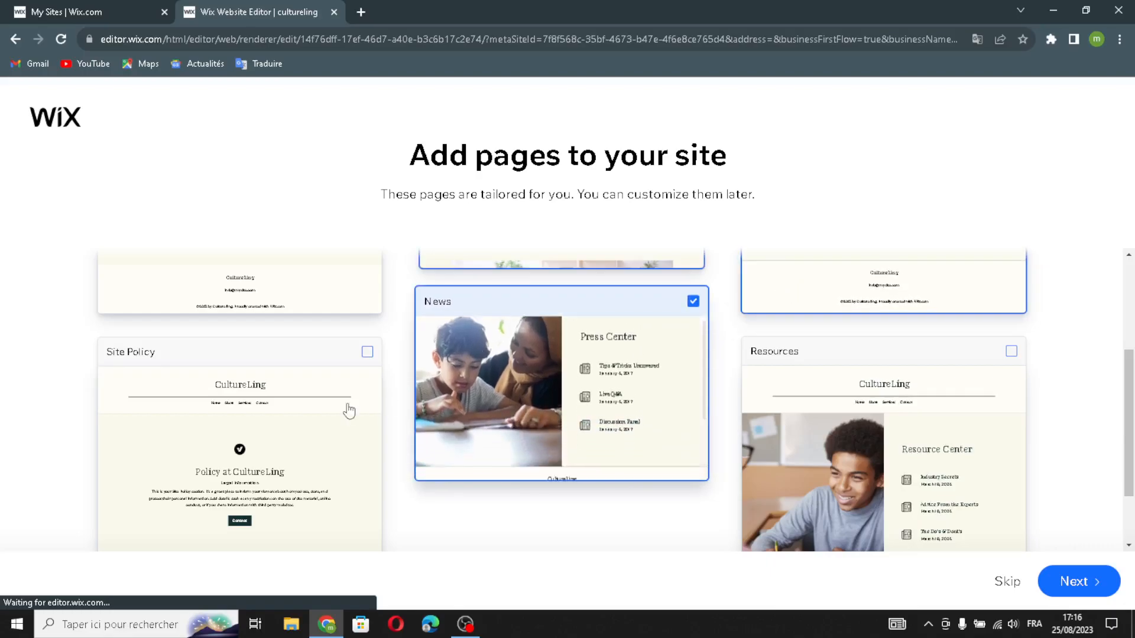
click(869, 480)
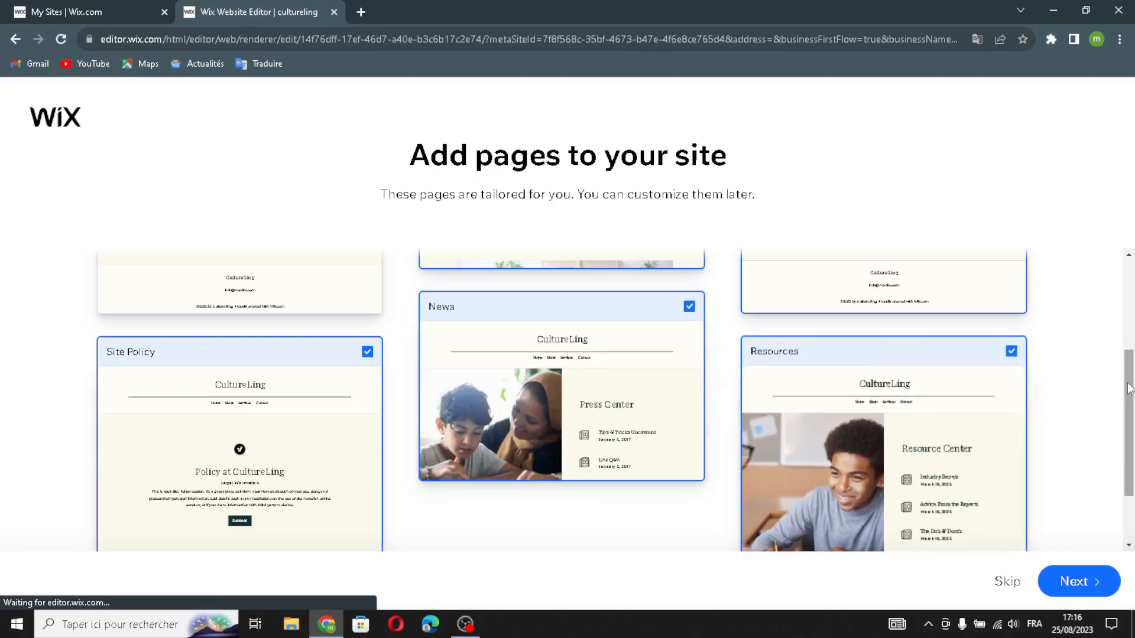
scroll(1128, 388, up, 3)
click(294, 321)
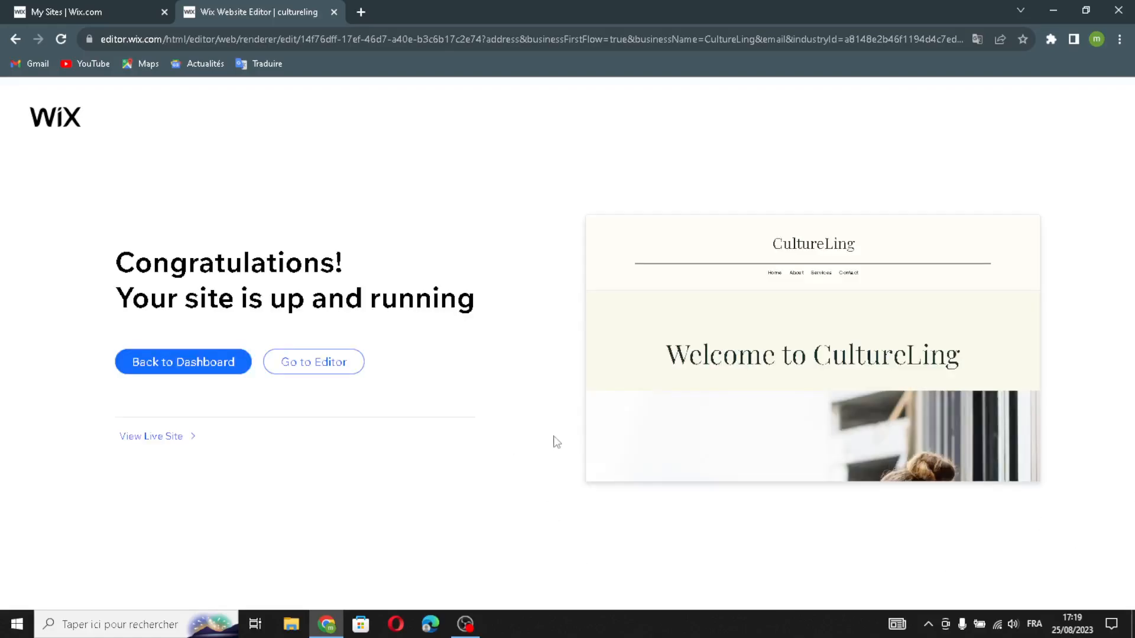
click(301, 370)
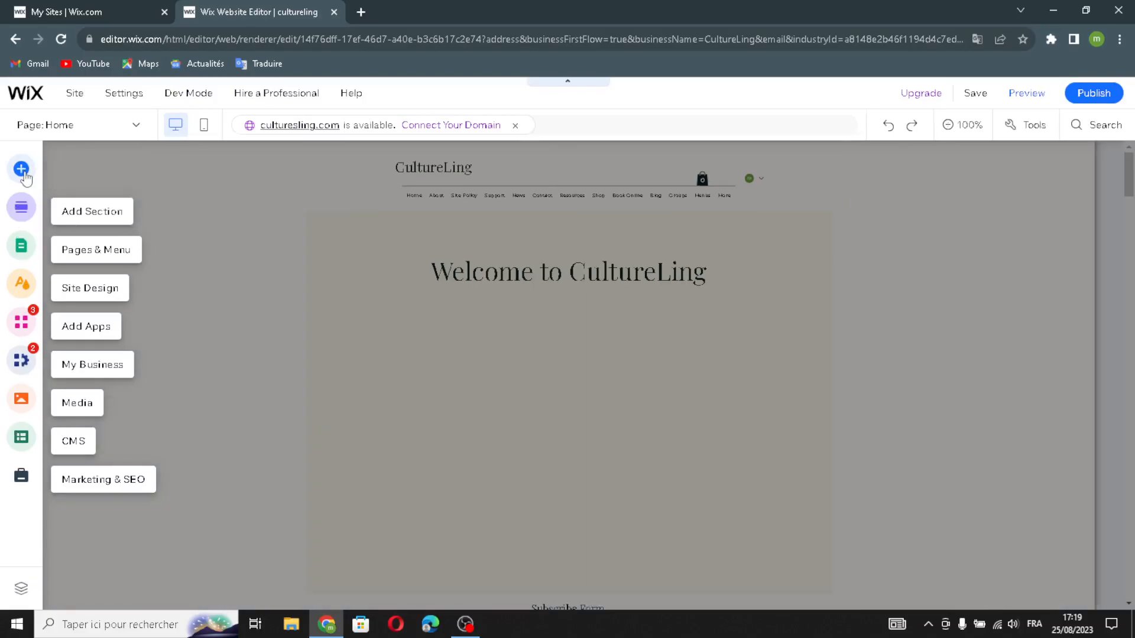
Look through the text and image elements that can be added, including titles, paragraphs and free Wix images
click(22, 171)
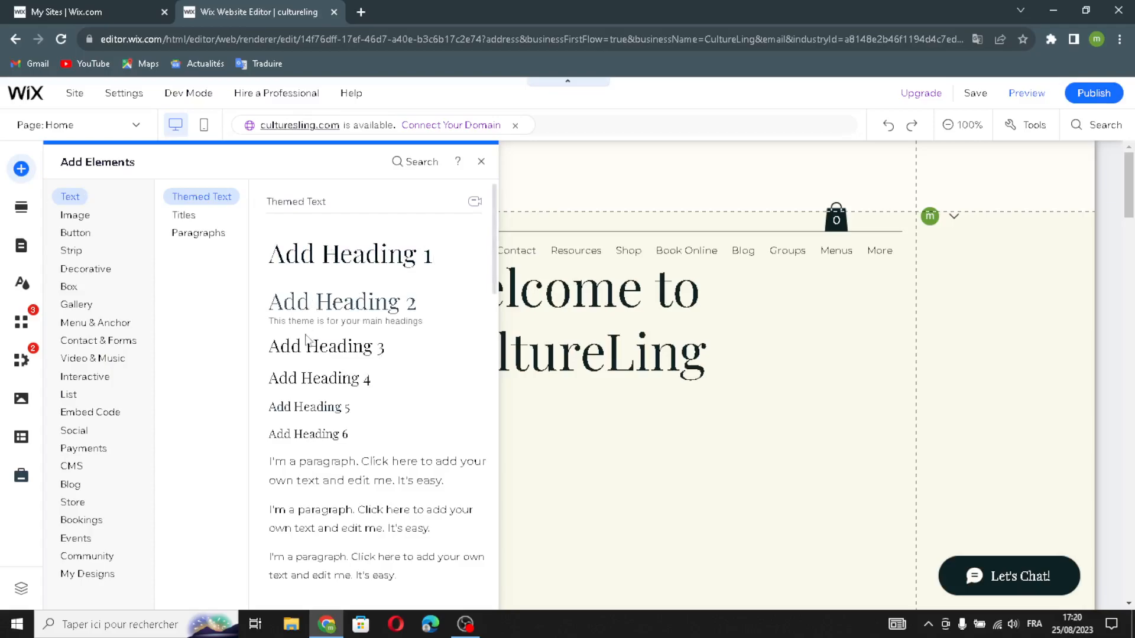
click(194, 215)
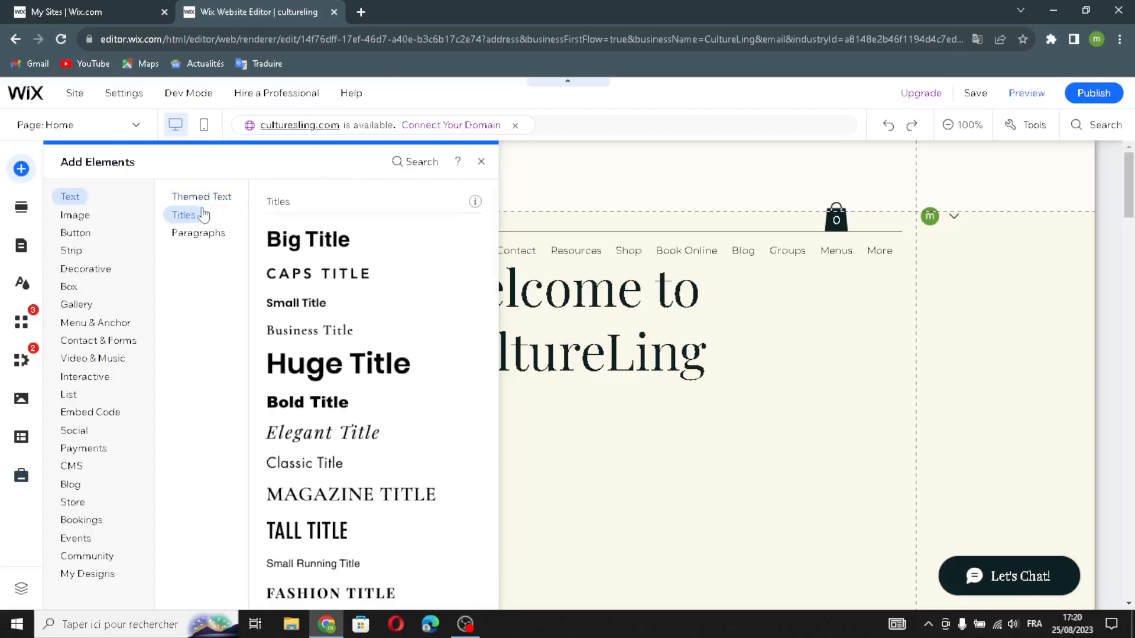
click(188, 233)
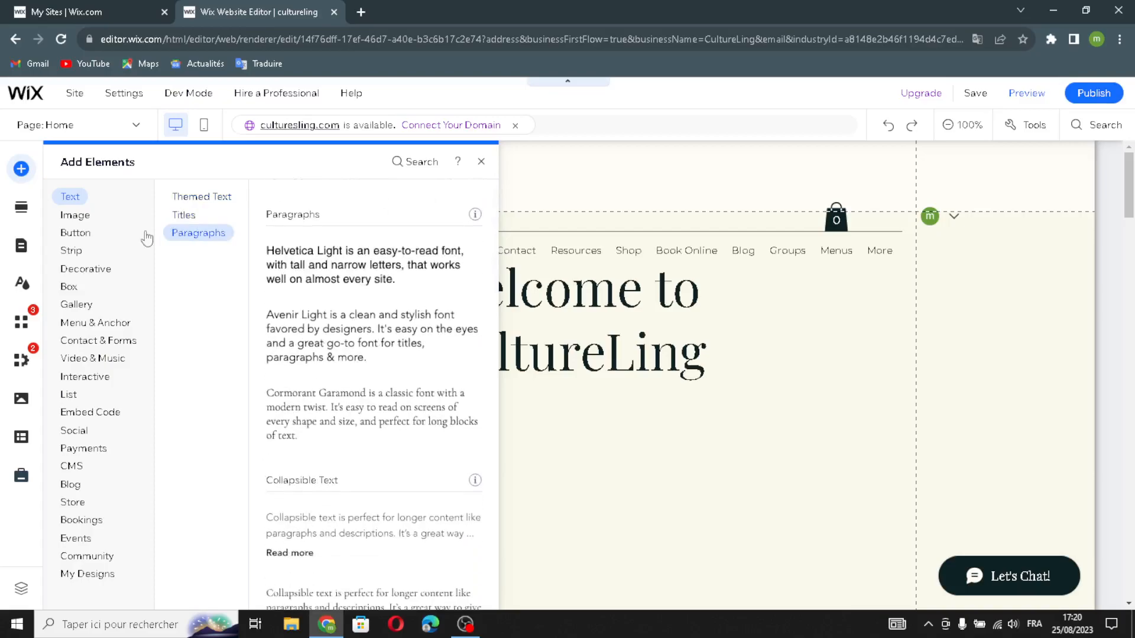
click(82, 217)
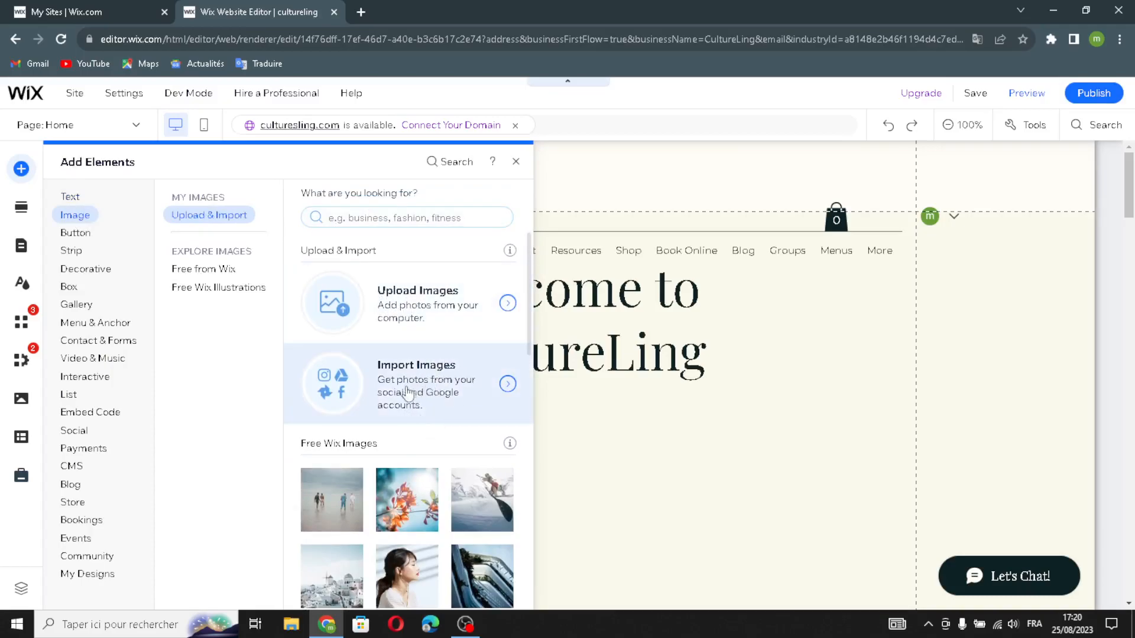
scroll(371, 440, down, 3)
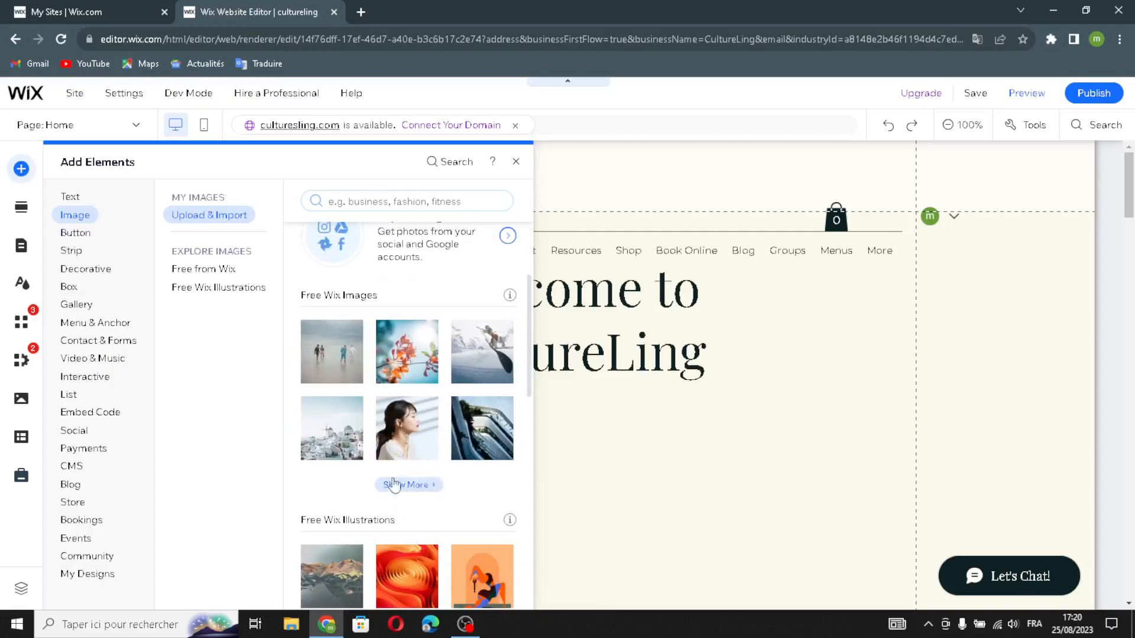
scroll(394, 488, down, 6)
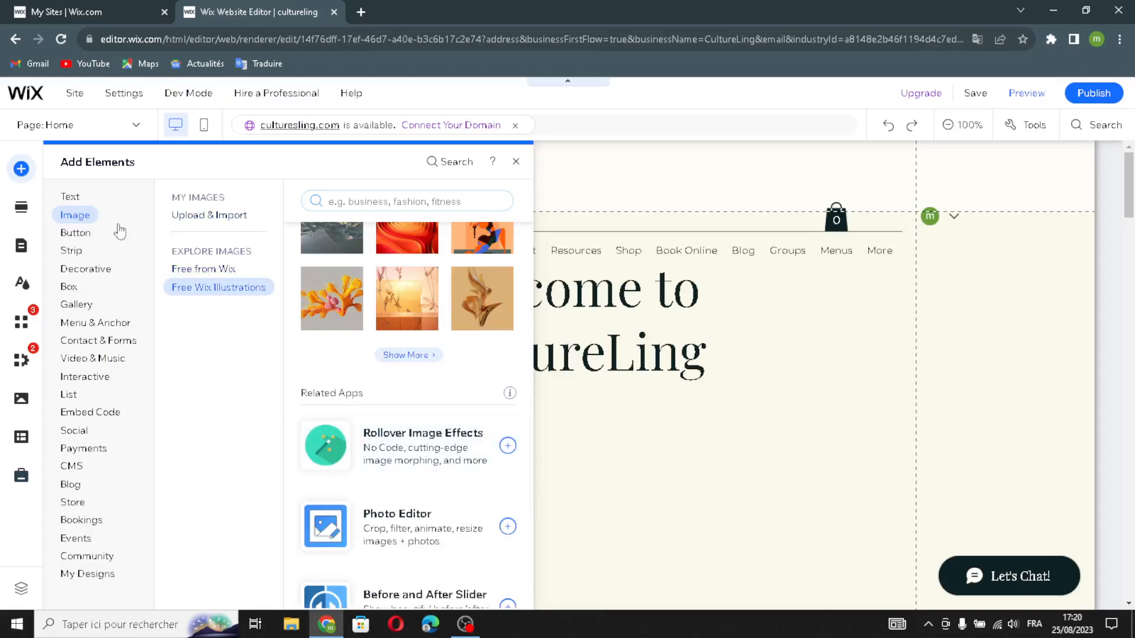
Browse the available button elements, from themed and icon buttons to document, iTunes and Wix Chat buttons
click(86, 233)
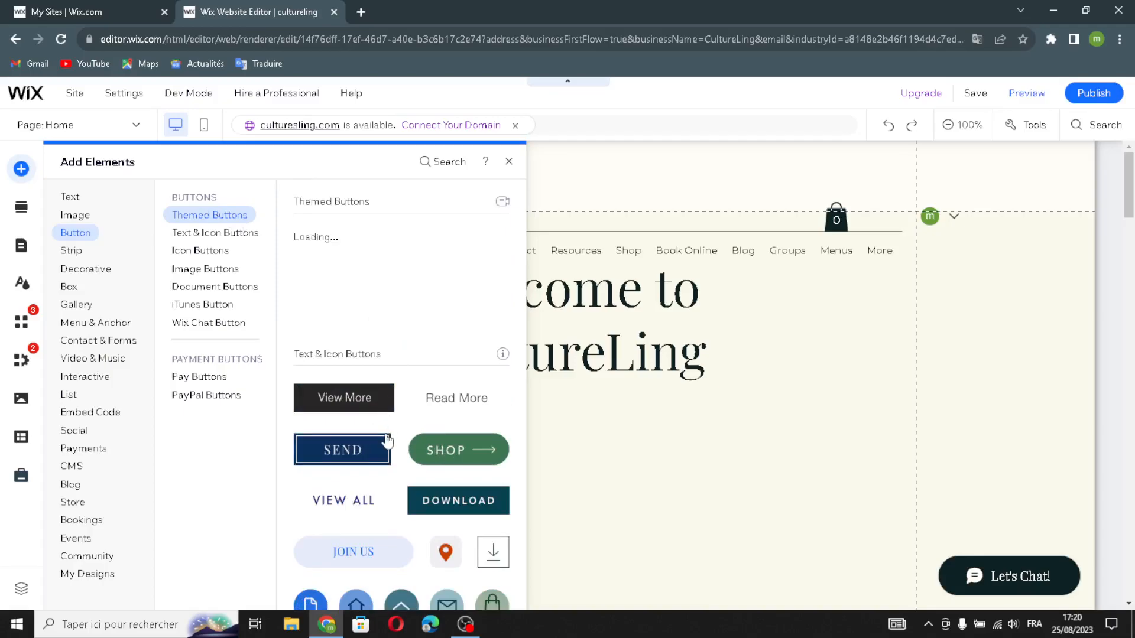
click(214, 236)
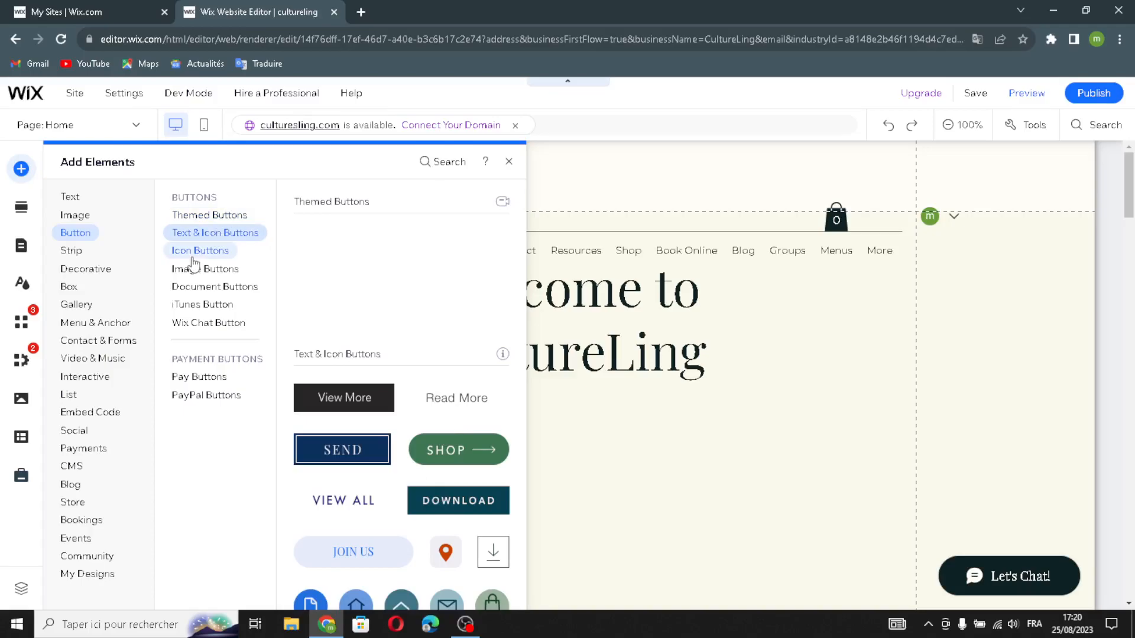
click(195, 267)
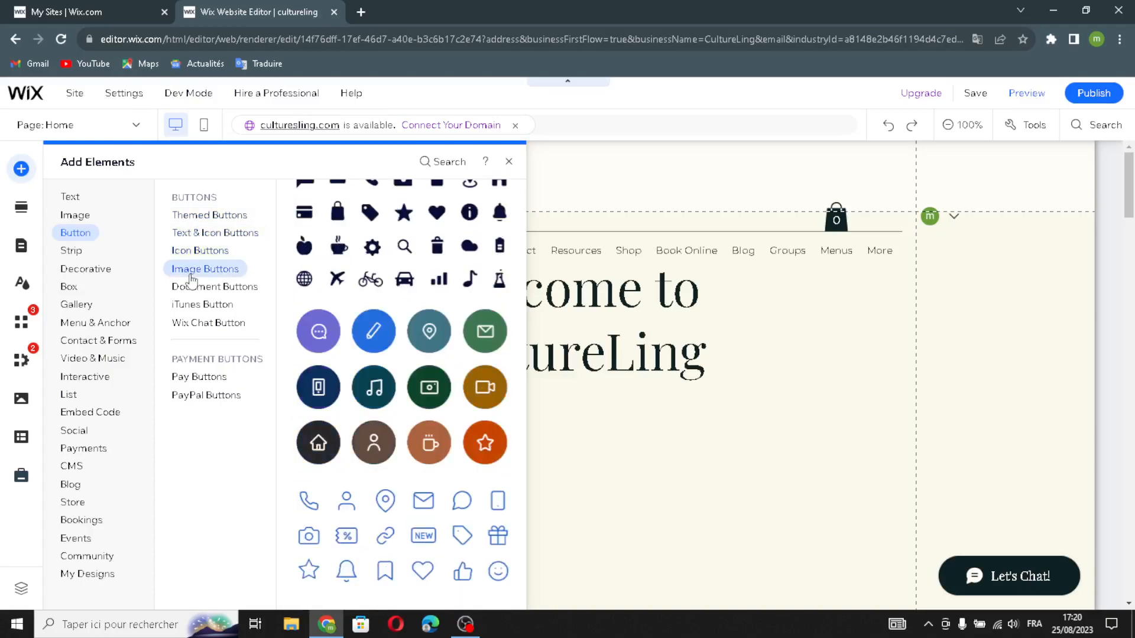
click(195, 289)
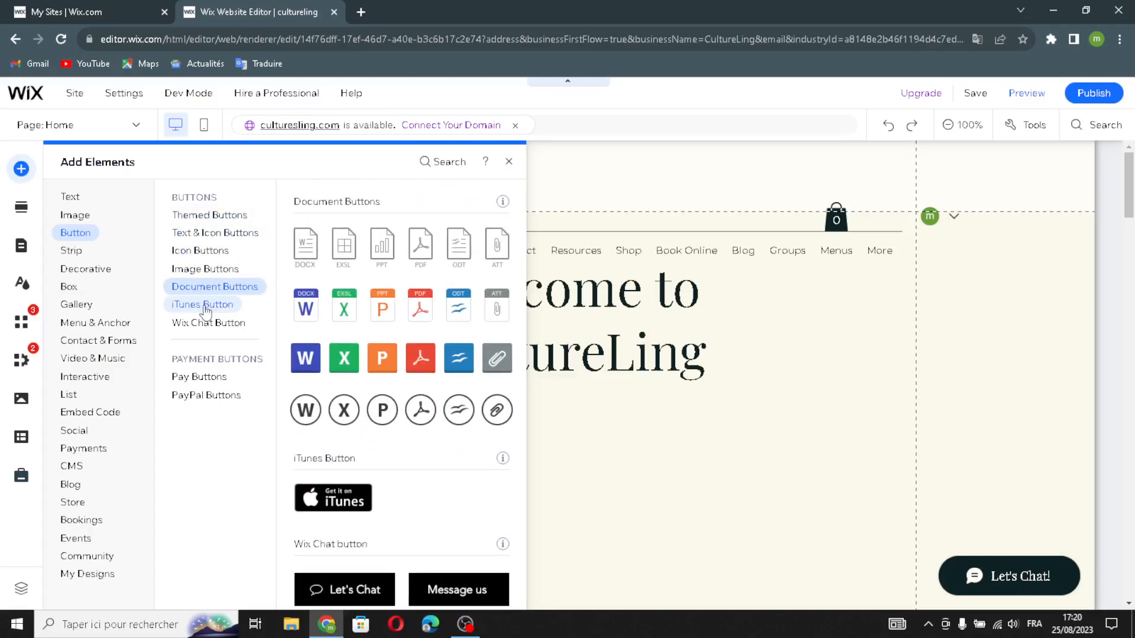
click(203, 303)
click(209, 326)
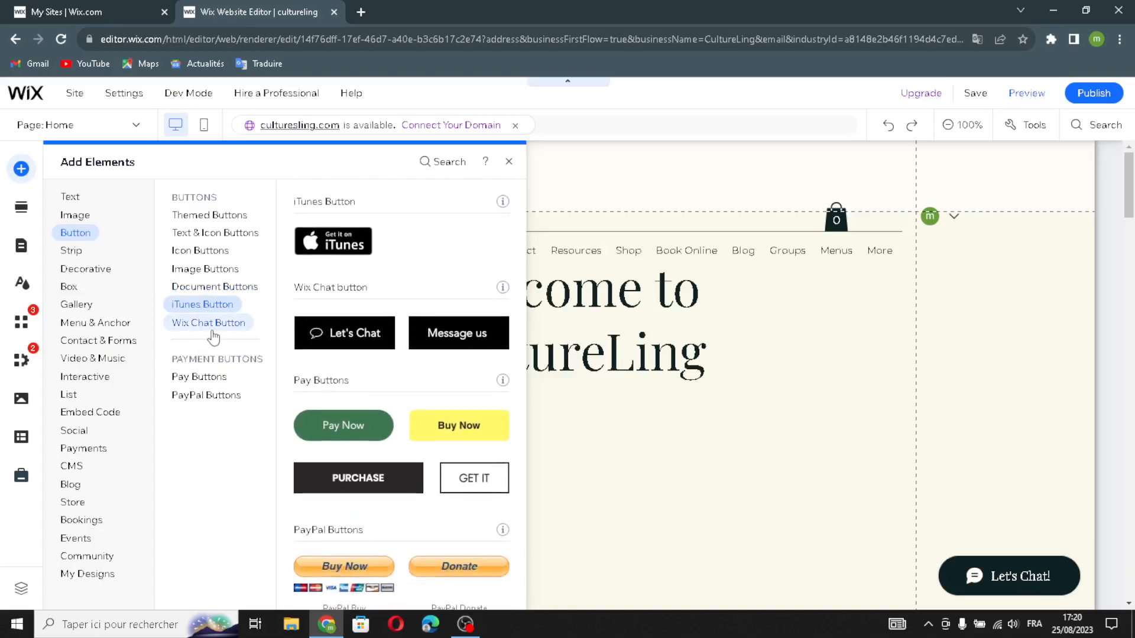
Look through the payment buttons and the strip designs, from Featured, About and Services to Contact, Welcome, Testimonials and Team
click(195, 376)
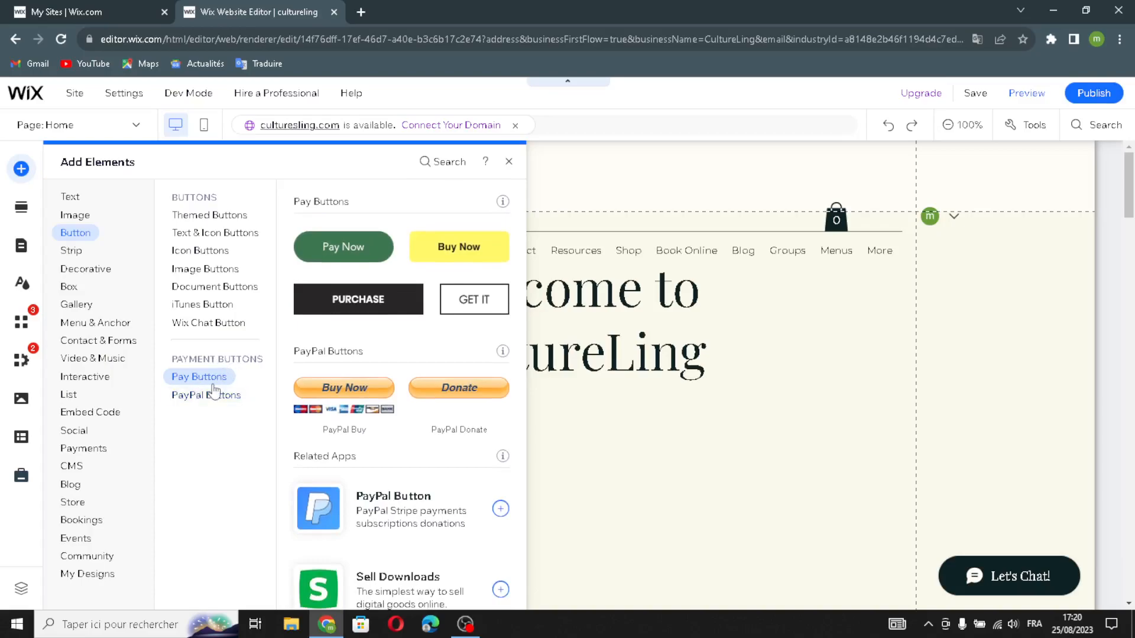
click(69, 251)
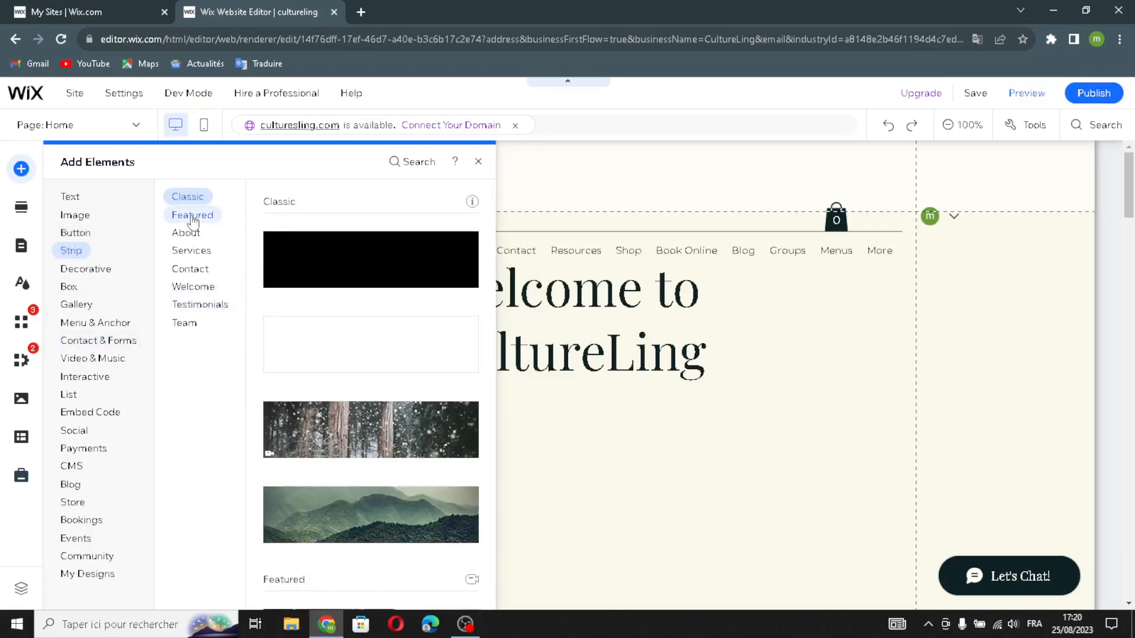
click(192, 217)
click(184, 233)
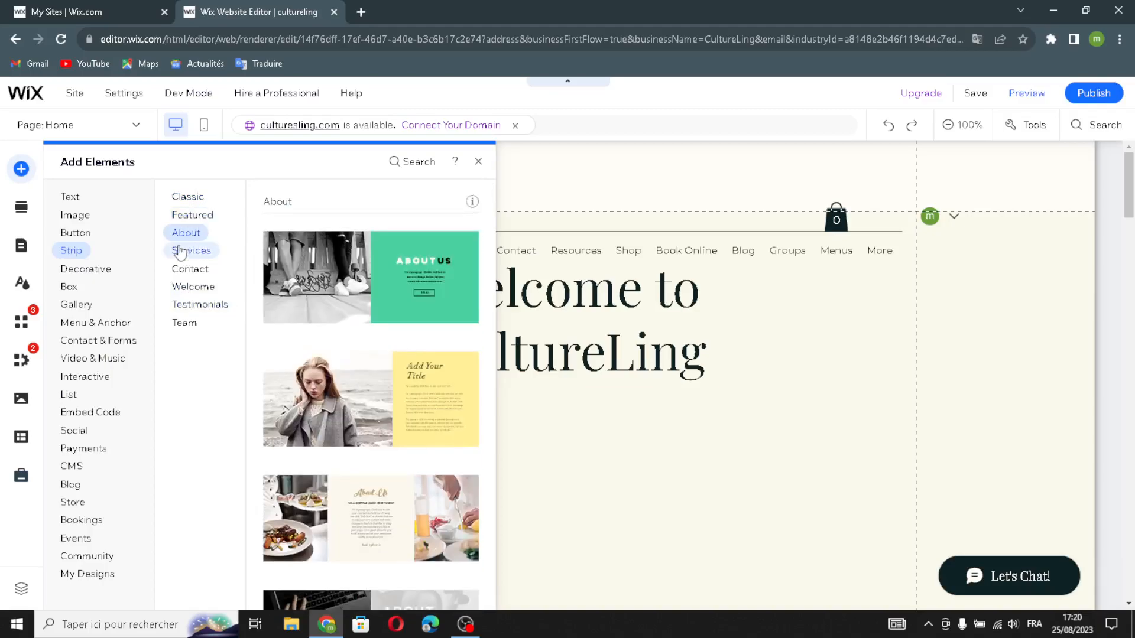
click(180, 251)
click(190, 269)
click(187, 288)
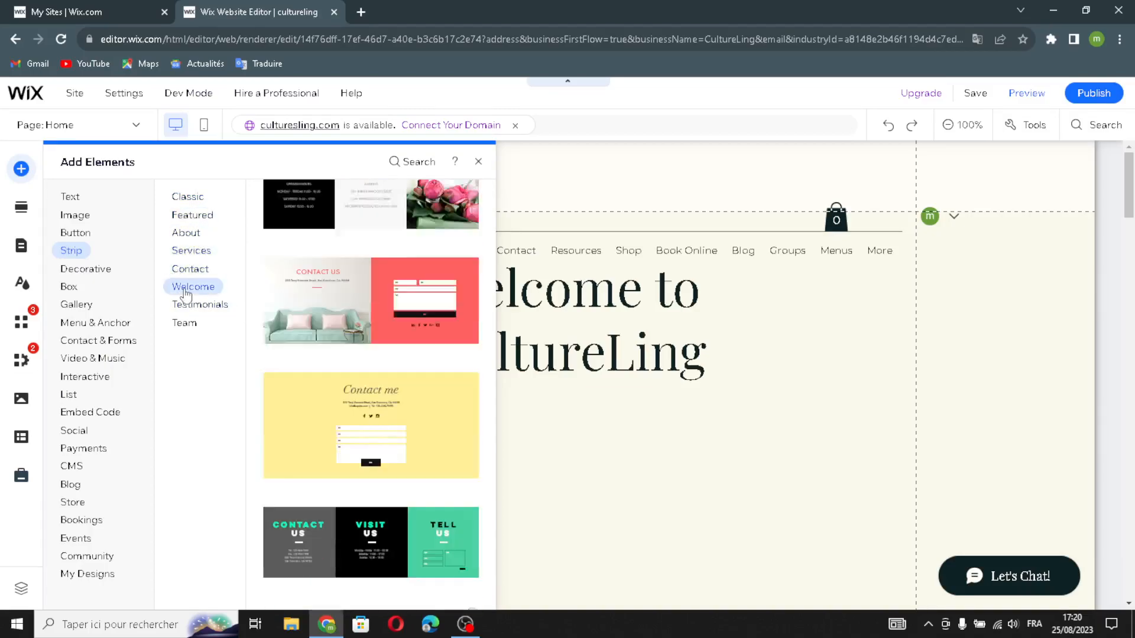
click(190, 304)
click(195, 326)
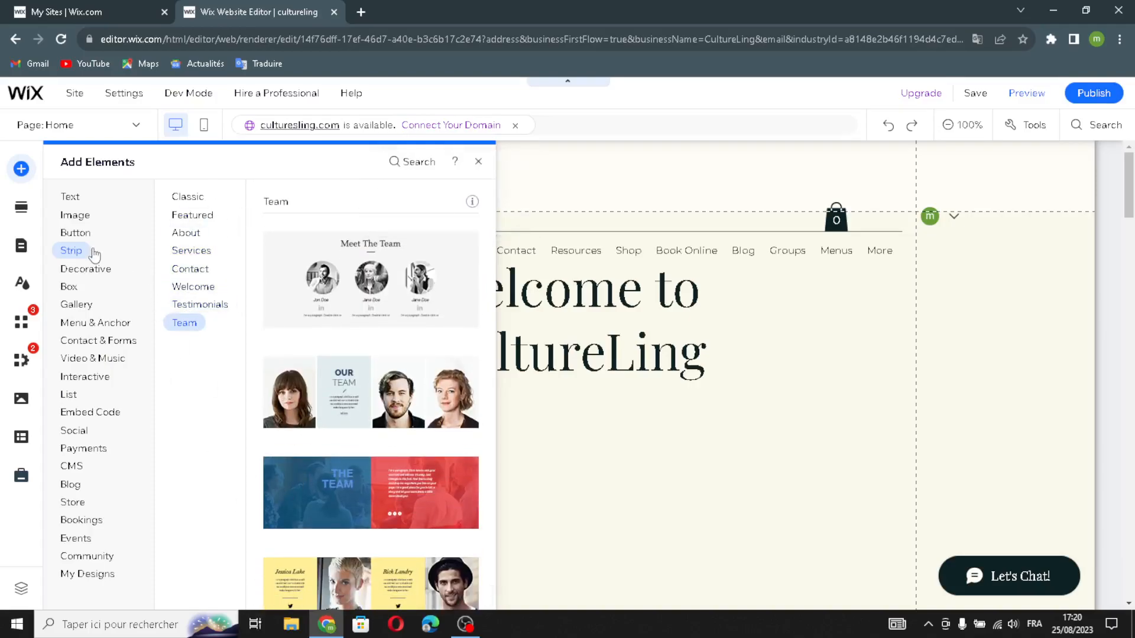
Browse the decorative shapes, including basic shapes, arrows, horizontal lines and vertical lines
click(83, 288)
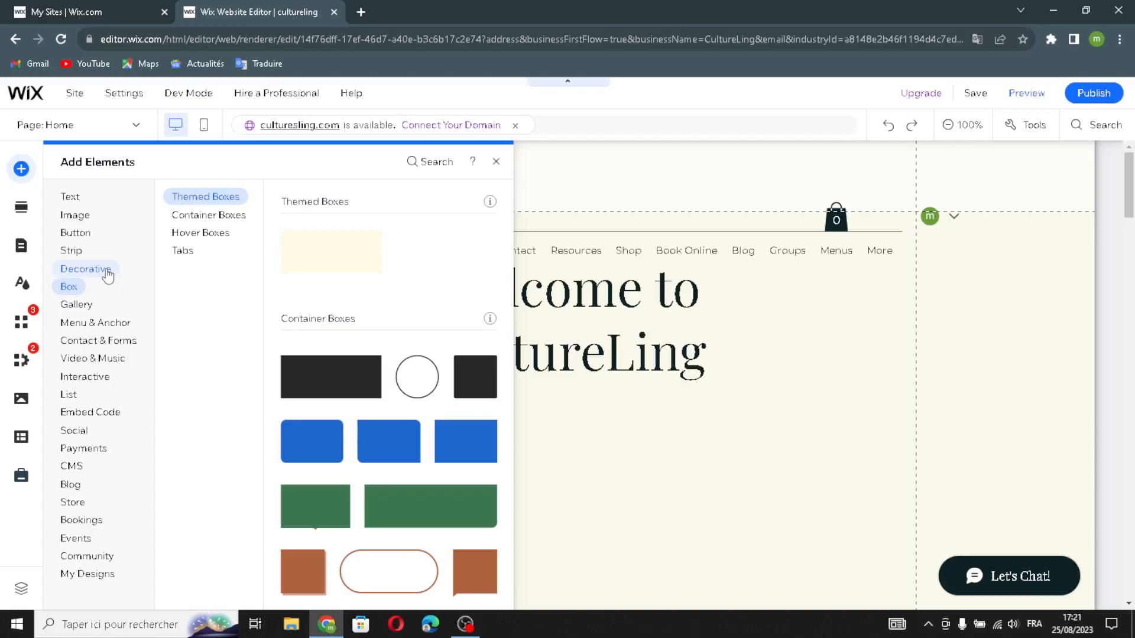
click(106, 271)
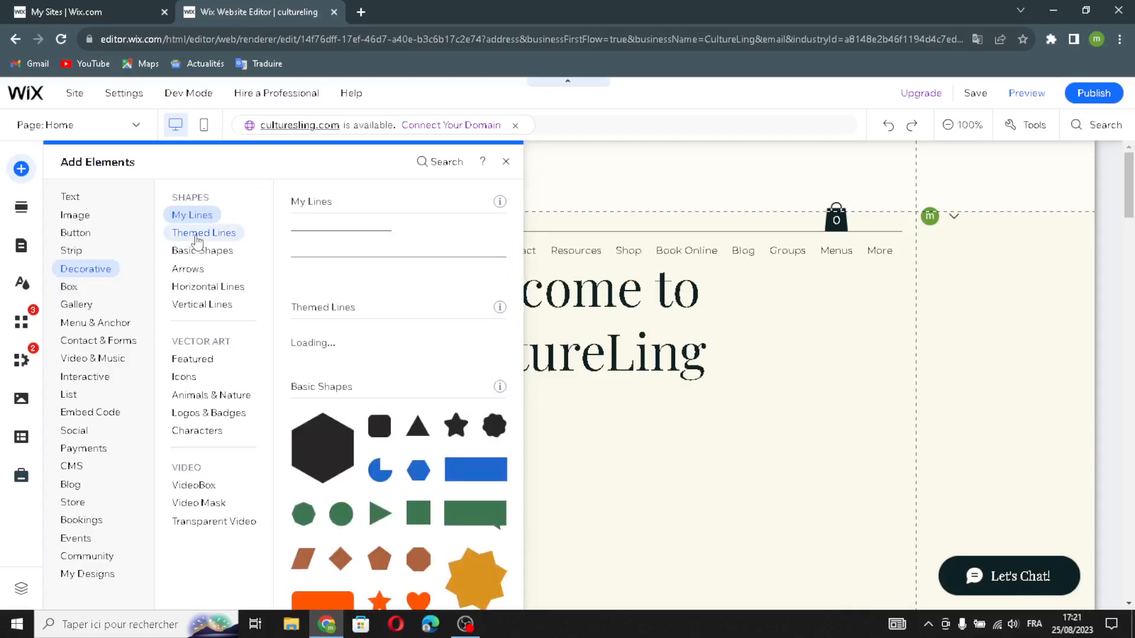
click(200, 251)
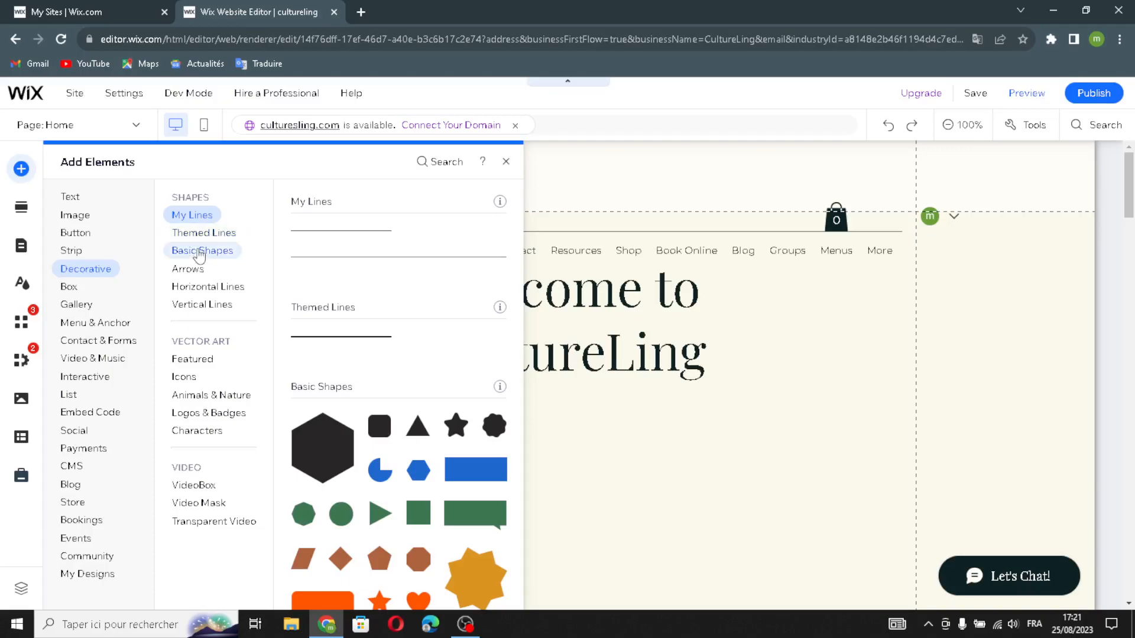
click(199, 268)
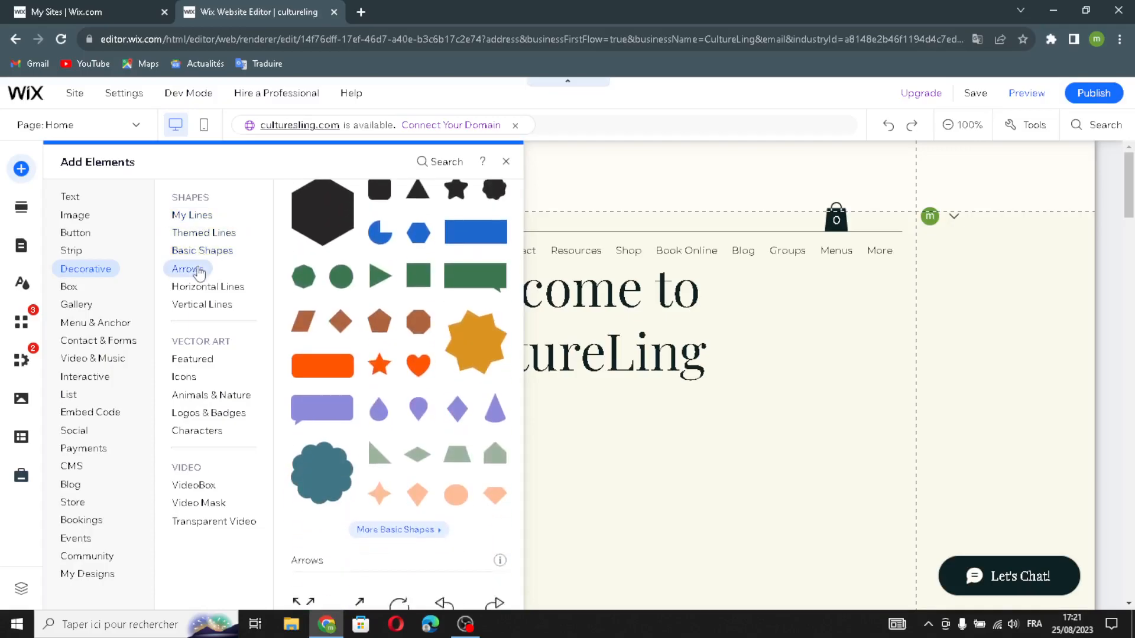
click(189, 295)
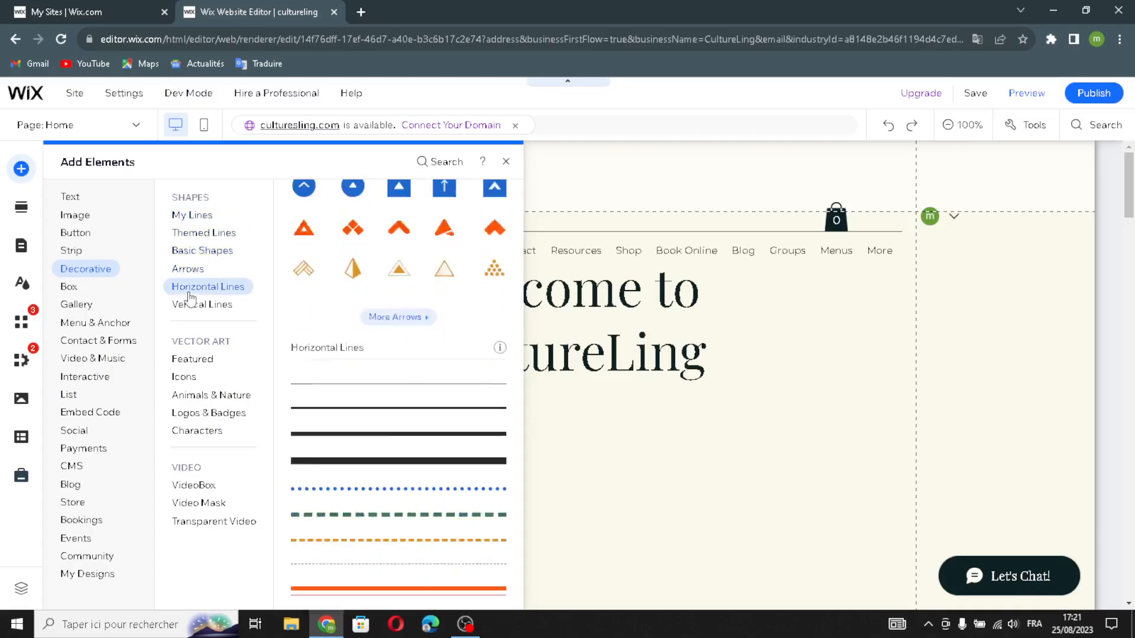
click(225, 304)
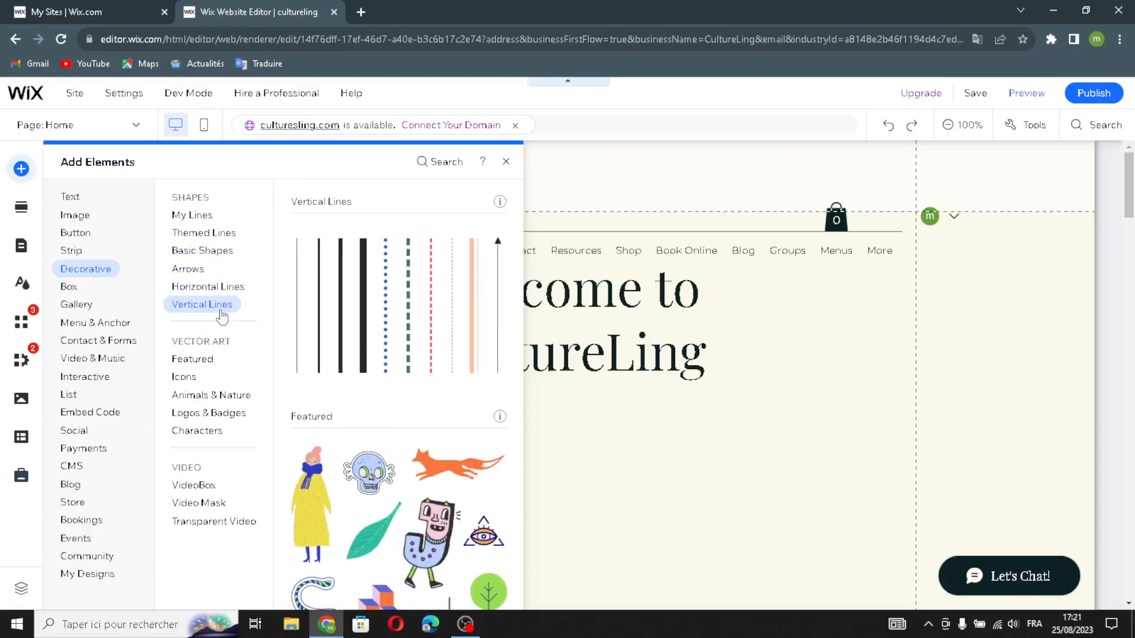
Browse the decorative vector art: featured art, icons, animals and nature, logos and badges, and characters
click(195, 358)
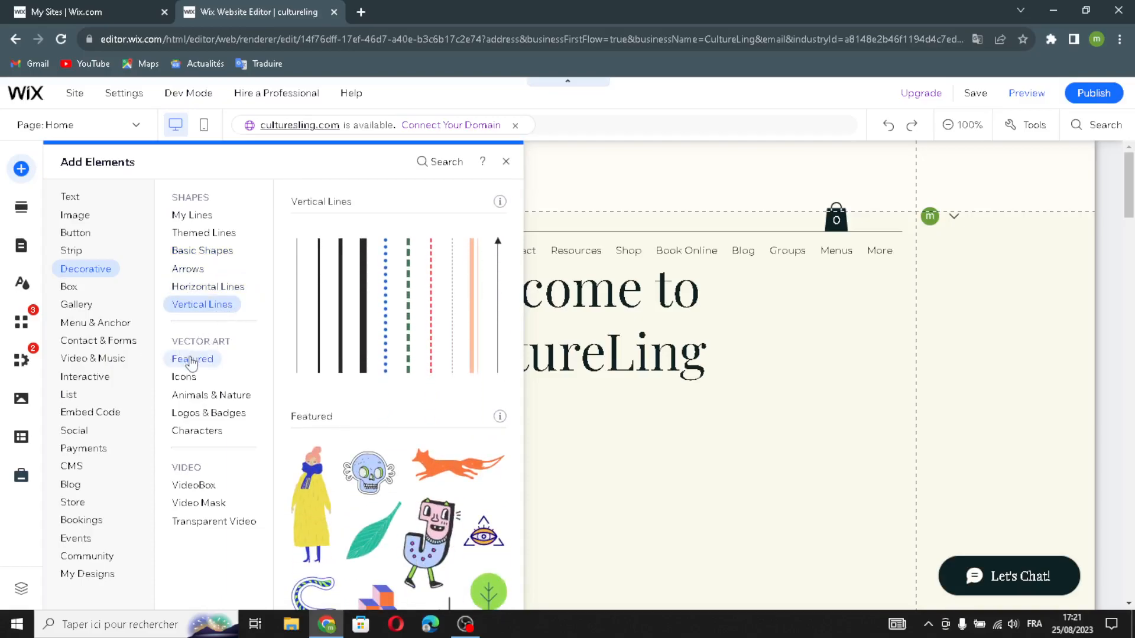
click(189, 376)
click(193, 394)
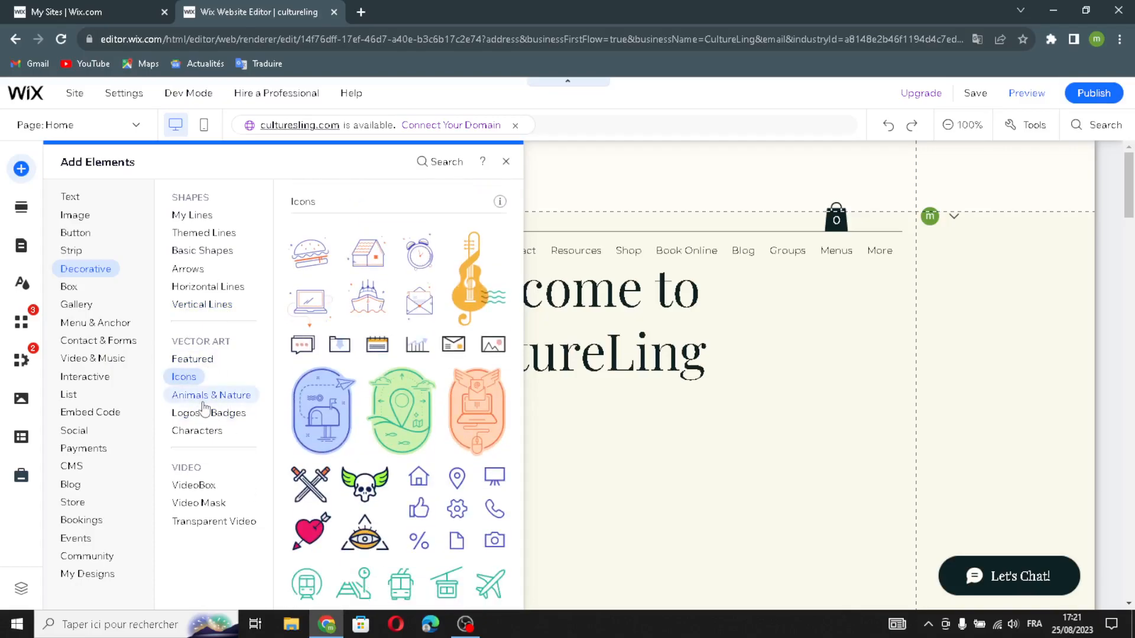
click(185, 416)
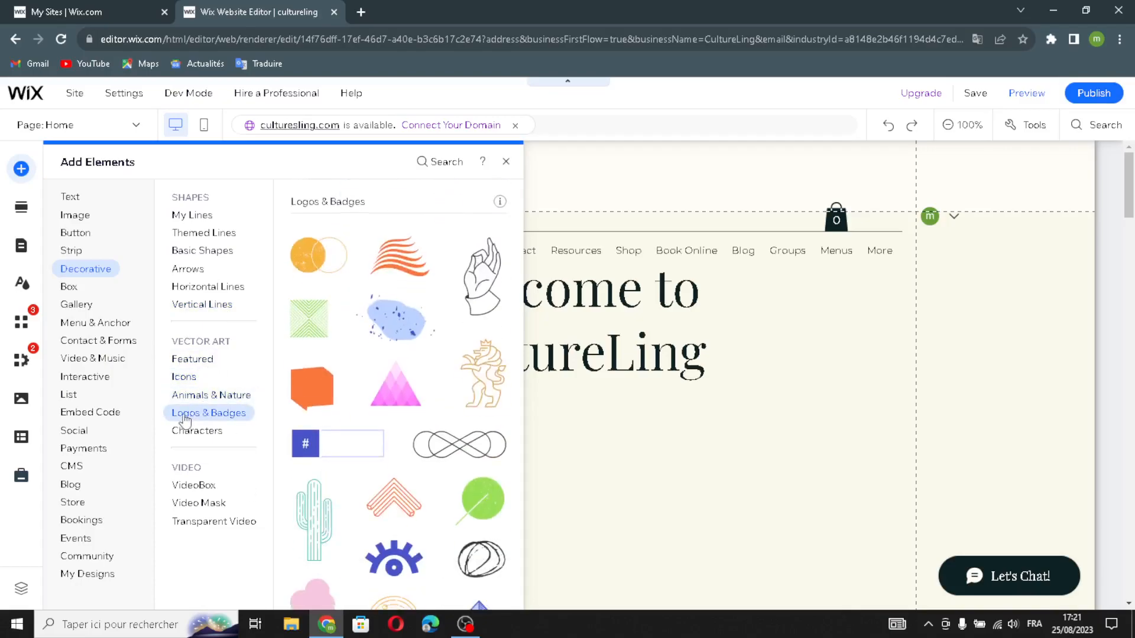
click(174, 432)
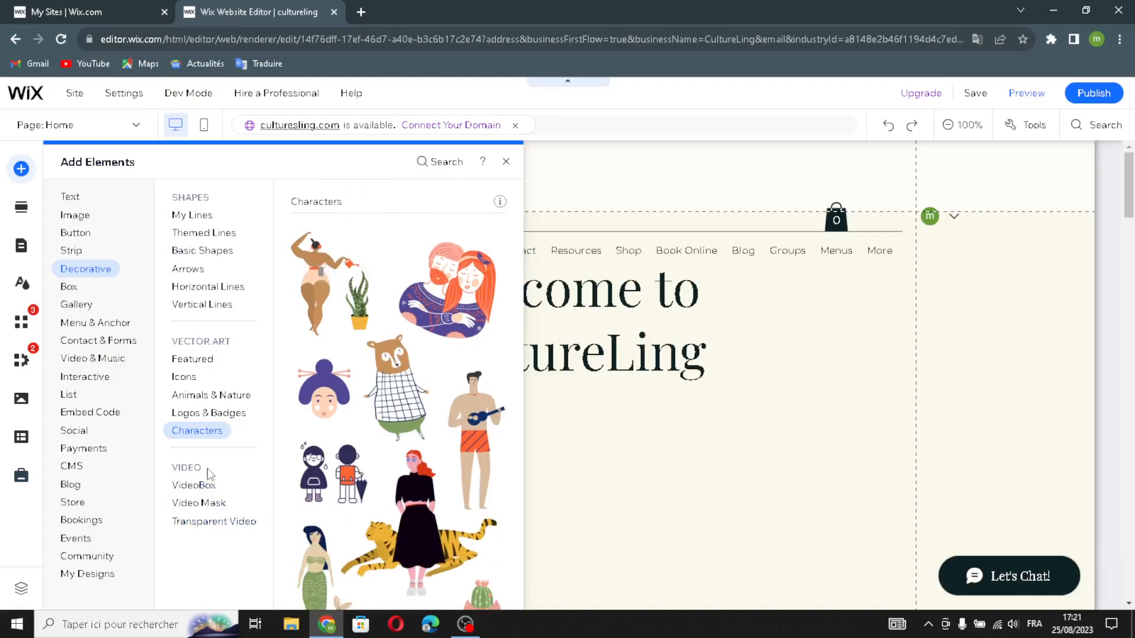
Go through the decorative video elements and place the transparent running horse video below the homepage's welcome heading
click(183, 485)
click(180, 503)
click(176, 522)
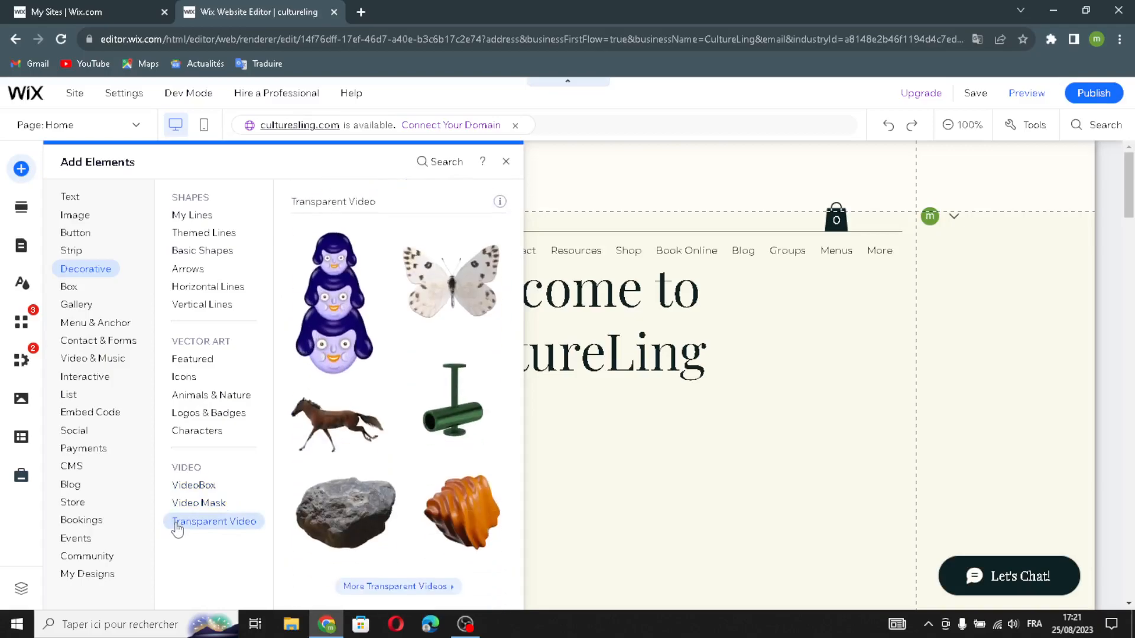
drag(313, 505, 332, 444)
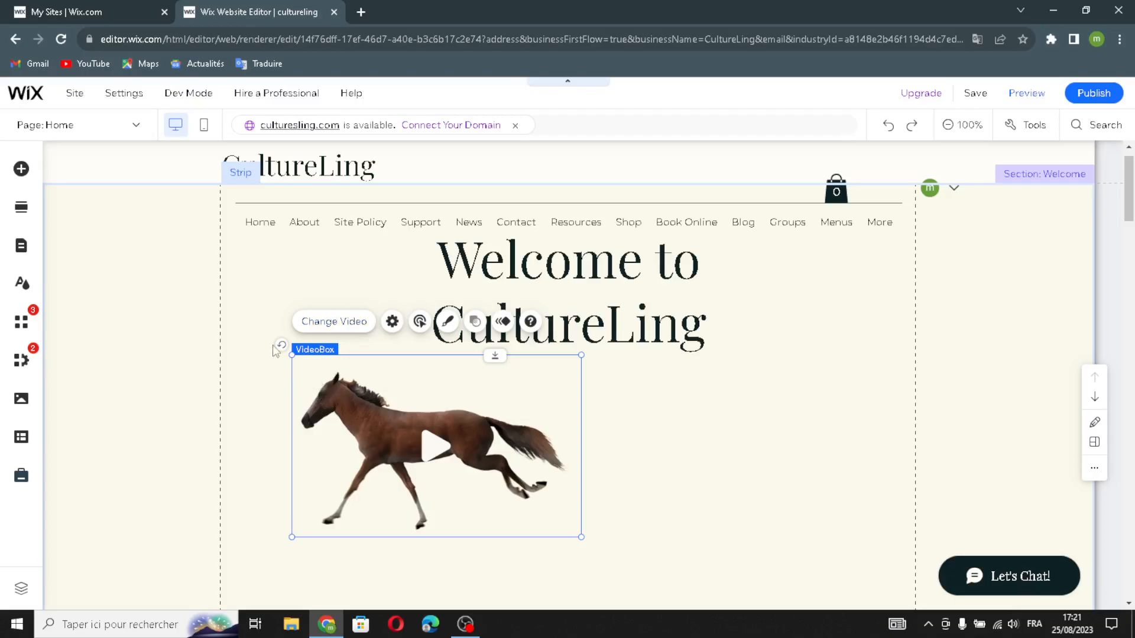
Look through the box elements that can be added: themed boxes, container boxes, hover boxes and tabs
click(22, 175)
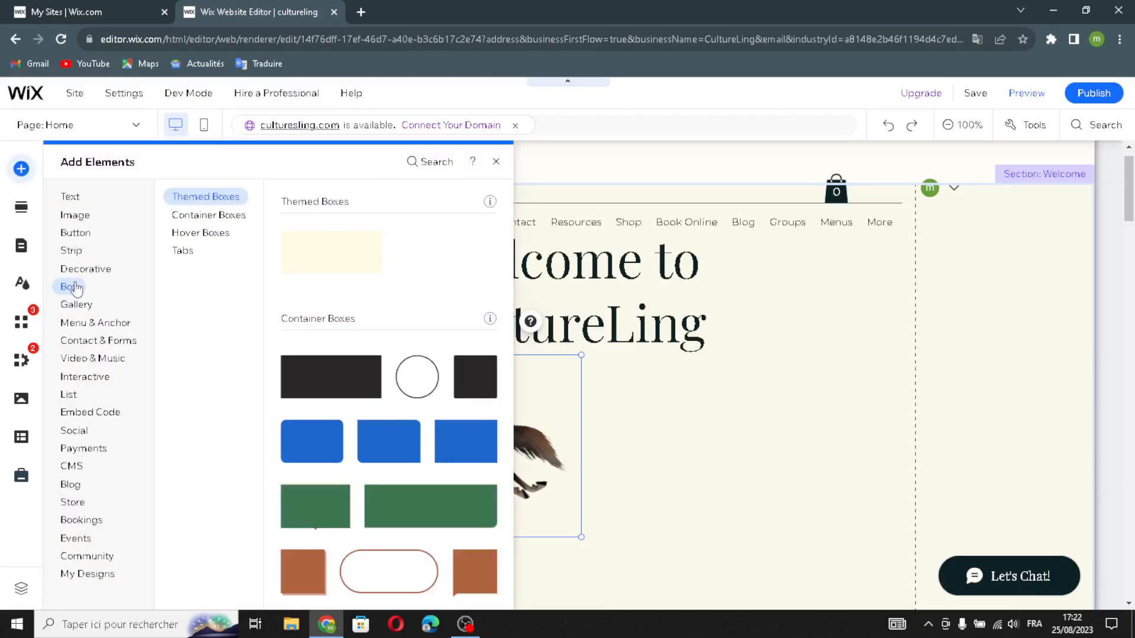
click(194, 215)
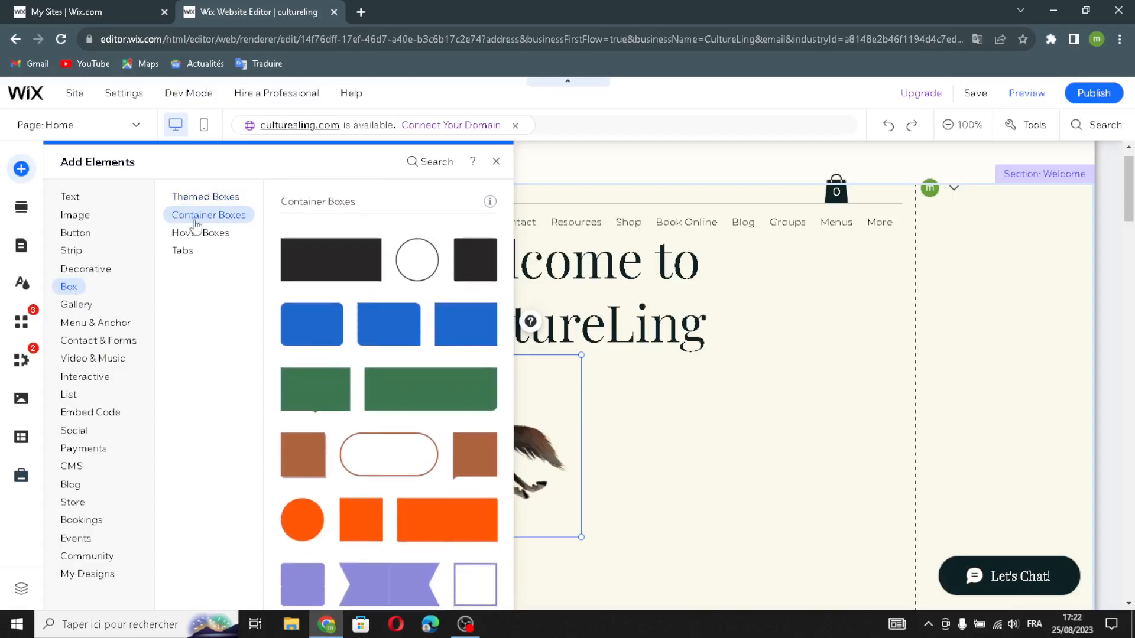
click(180, 232)
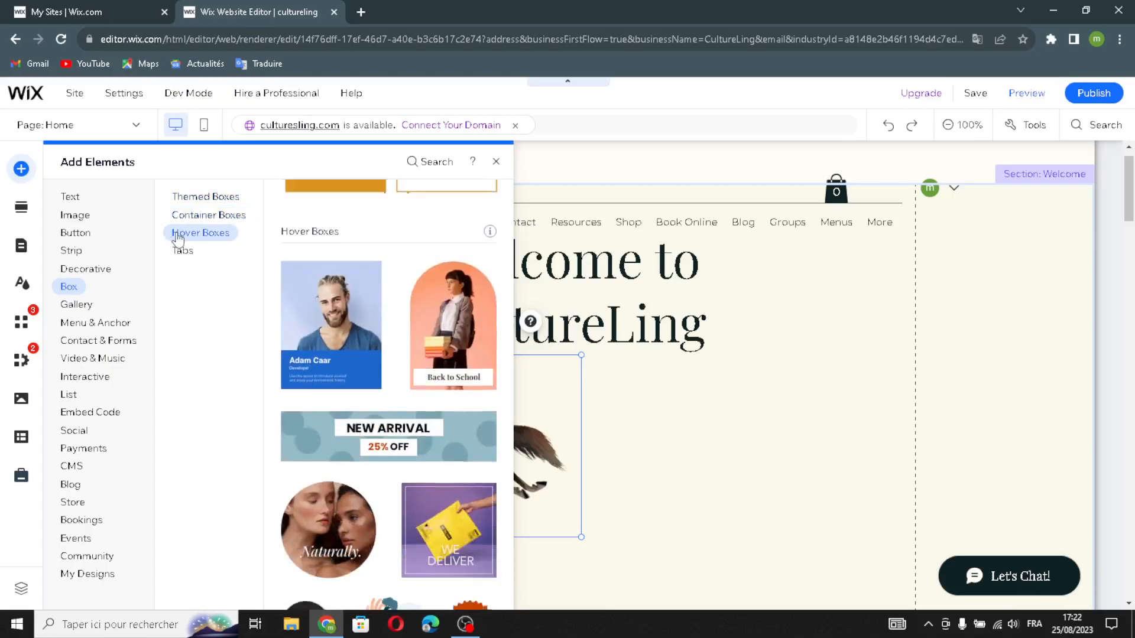
click(181, 251)
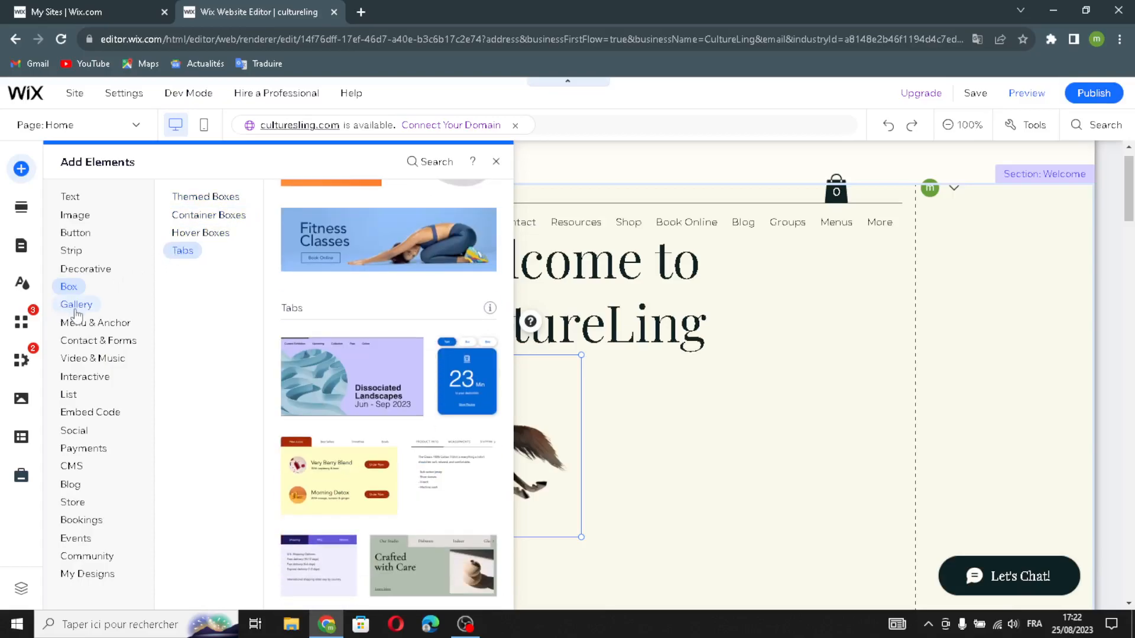
Place the first recommended grid gallery, with titled images, on the homepage below the welcome heading
click(76, 309)
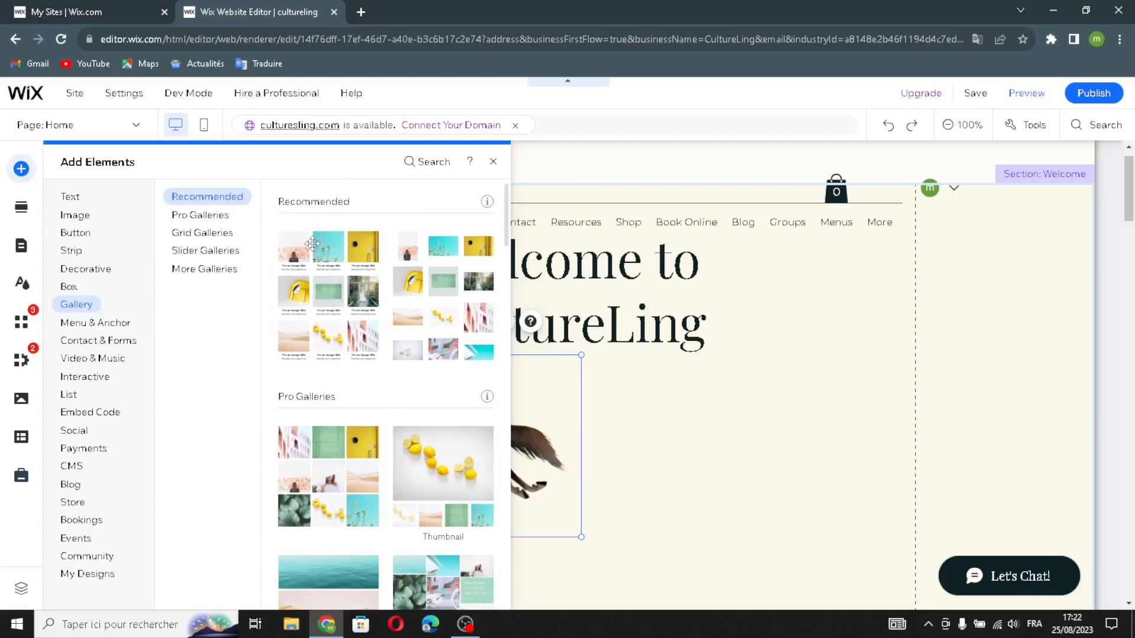
drag(322, 322, 569, 251)
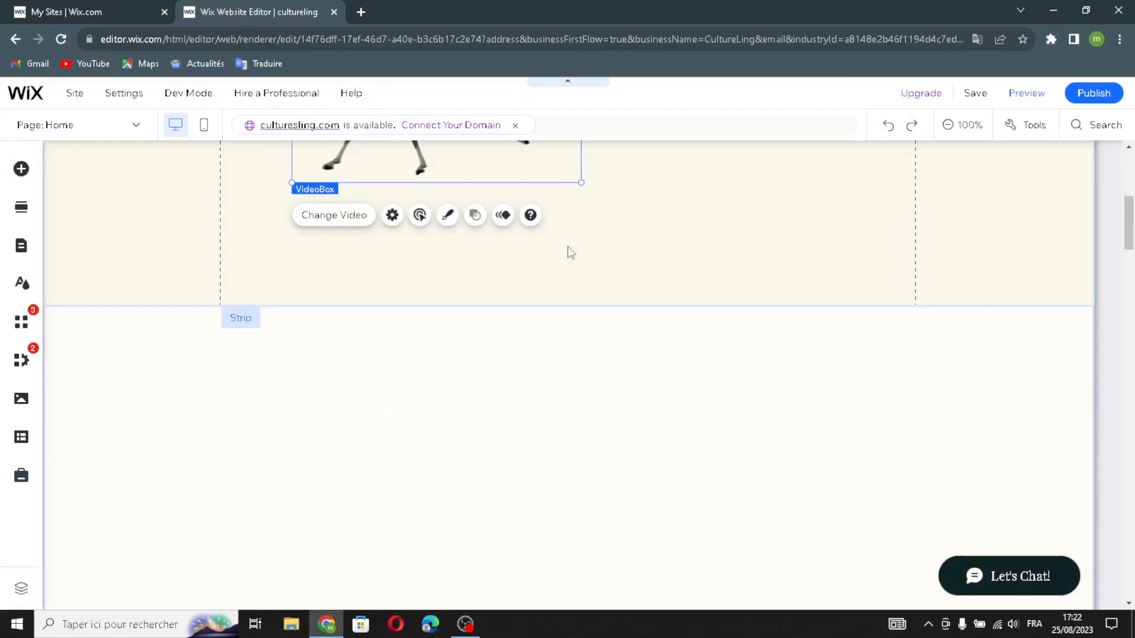
key(ctrl+z)
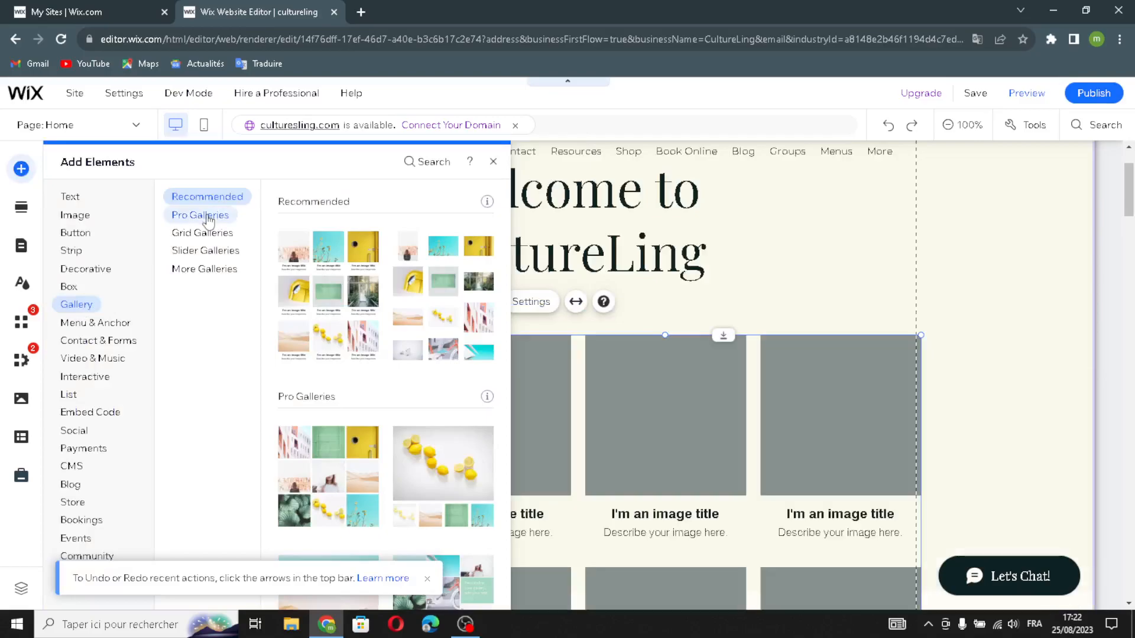
Browse the other gallery designs, covering Pro, grid, slider and more galleries
click(190, 217)
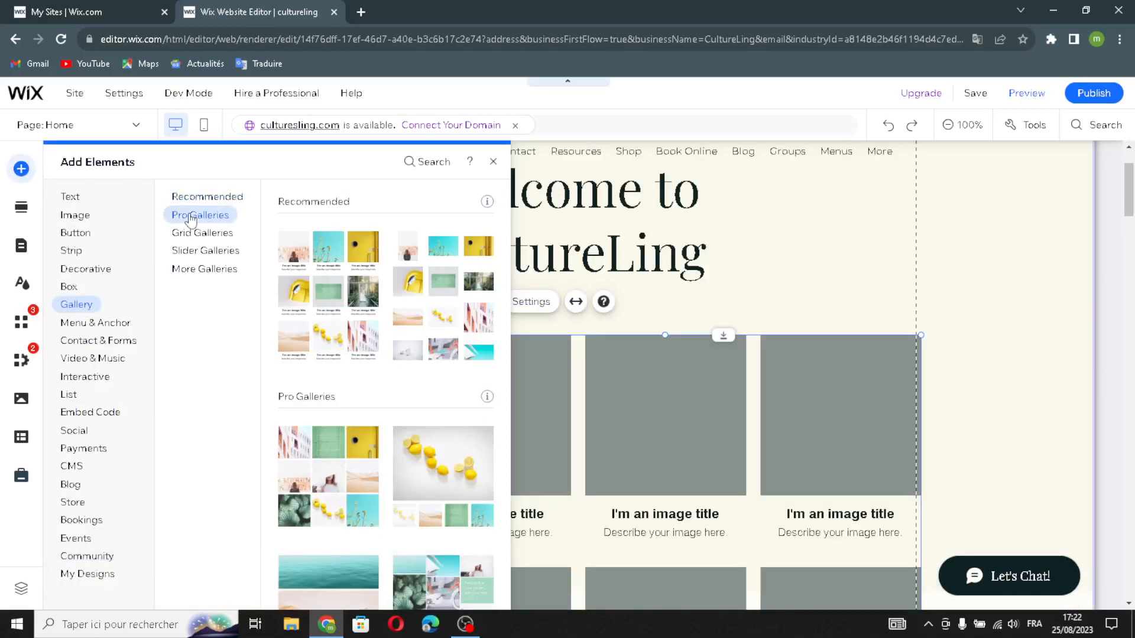
click(180, 234)
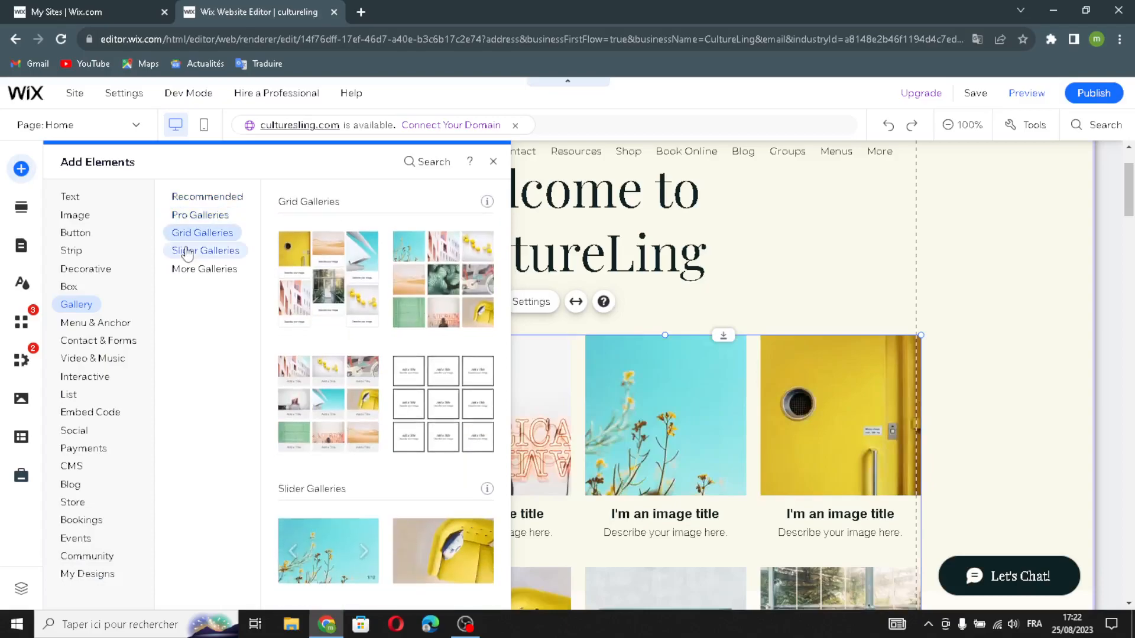
click(187, 252)
click(207, 269)
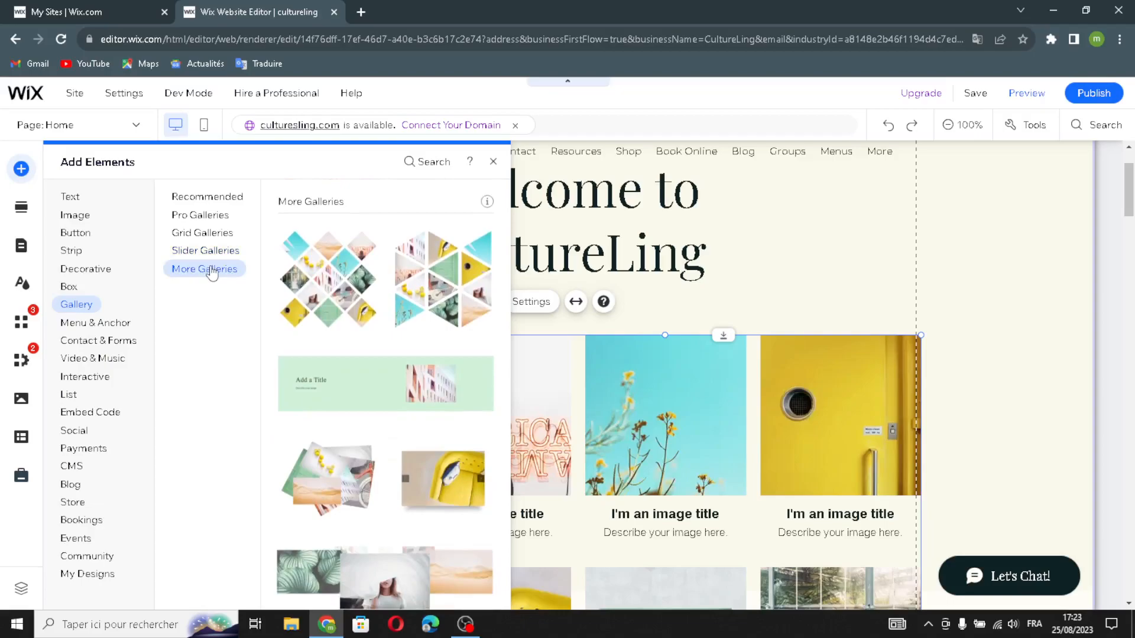
Examine the menu and anchor elements, including vertical menus, anchors, in-page menus and the site search
click(112, 323)
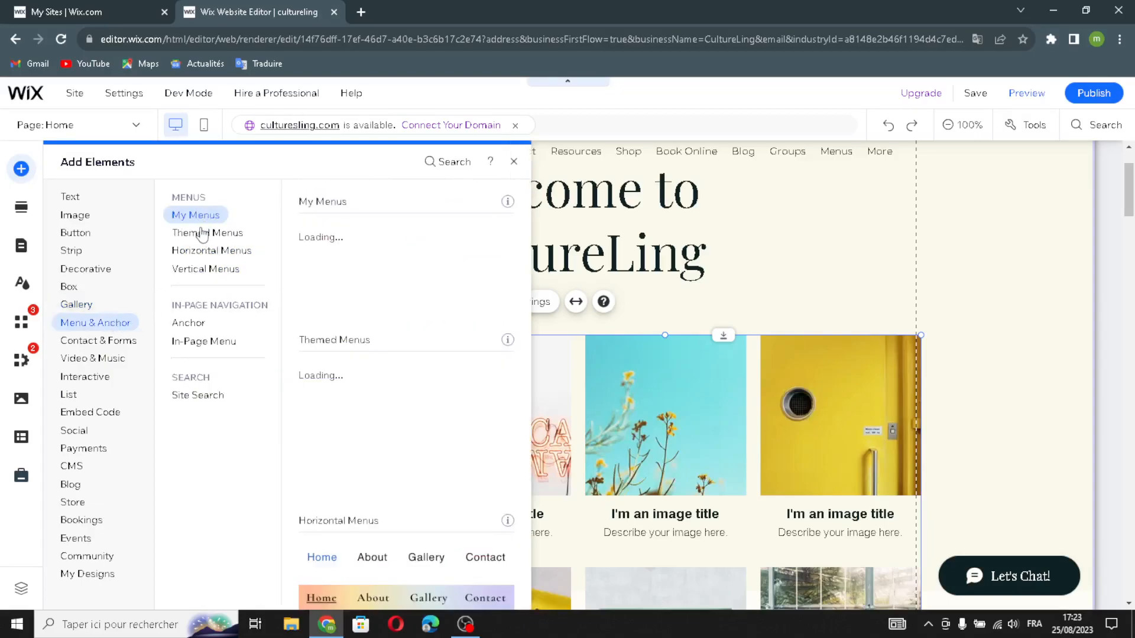
click(198, 273)
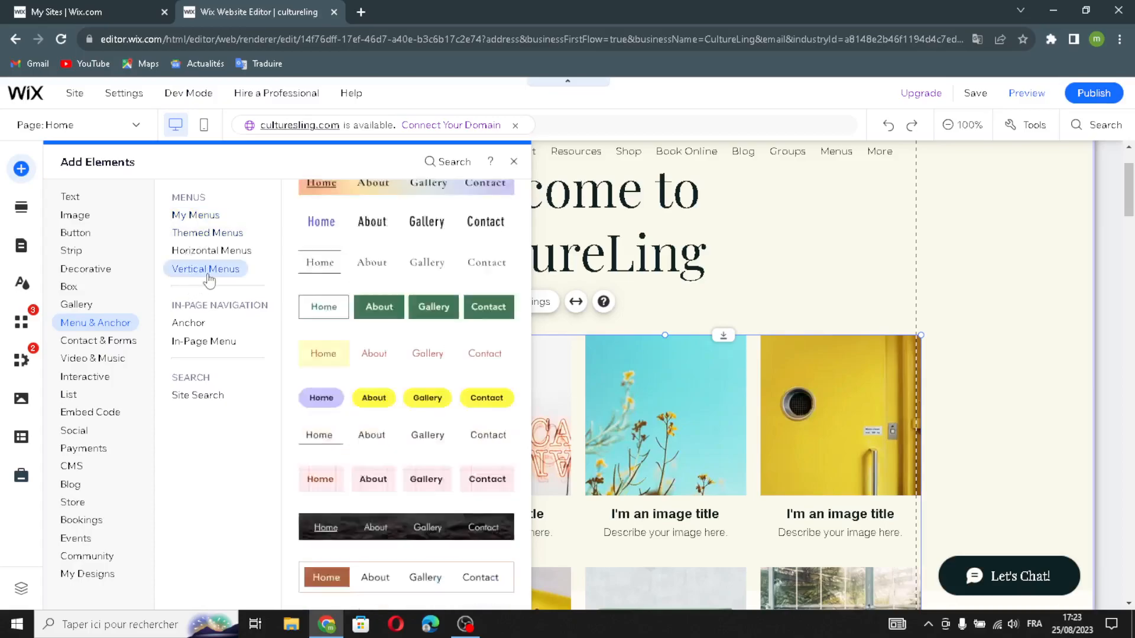
click(191, 321)
click(188, 342)
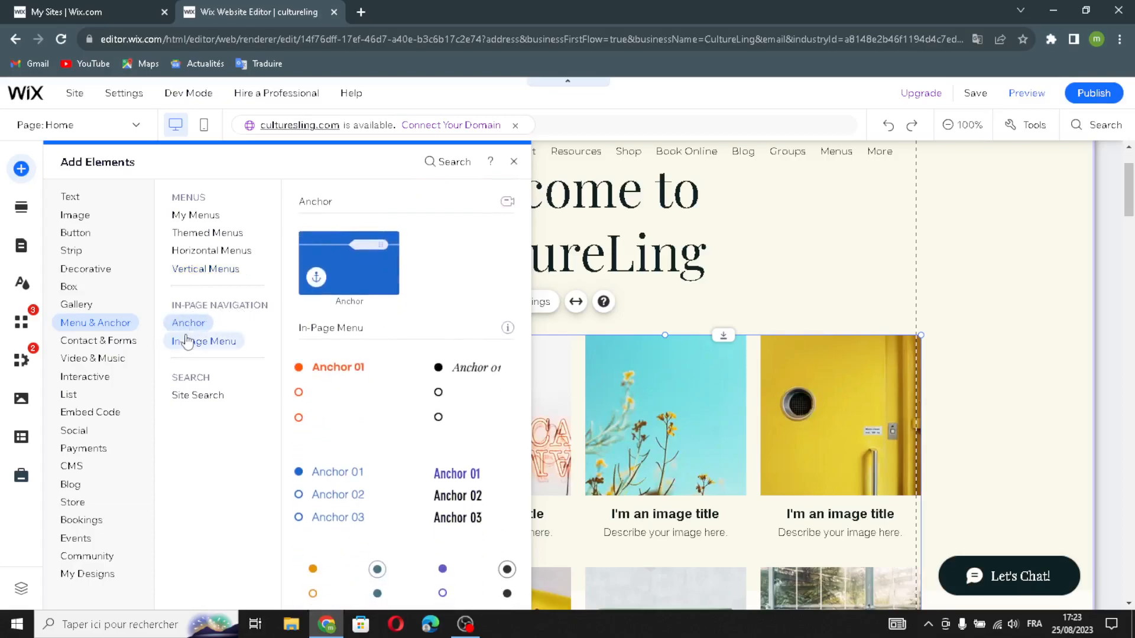
click(198, 398)
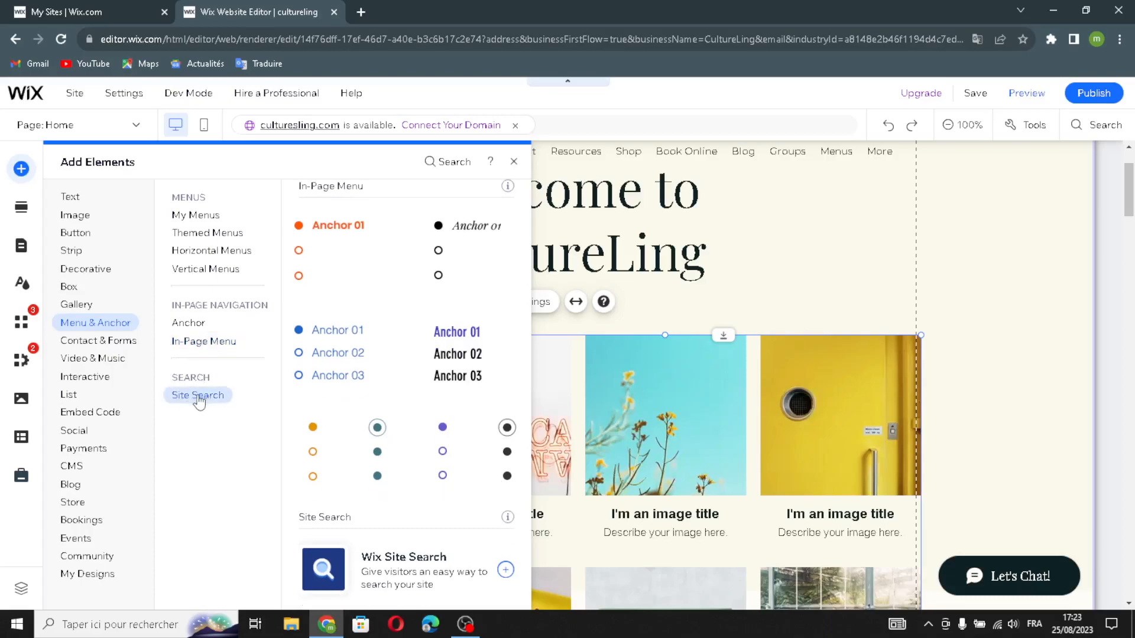
Look through the contact form elements, from contact, order, registration and donation forms to application, feedback, request, waiver and subscribe forms
click(127, 343)
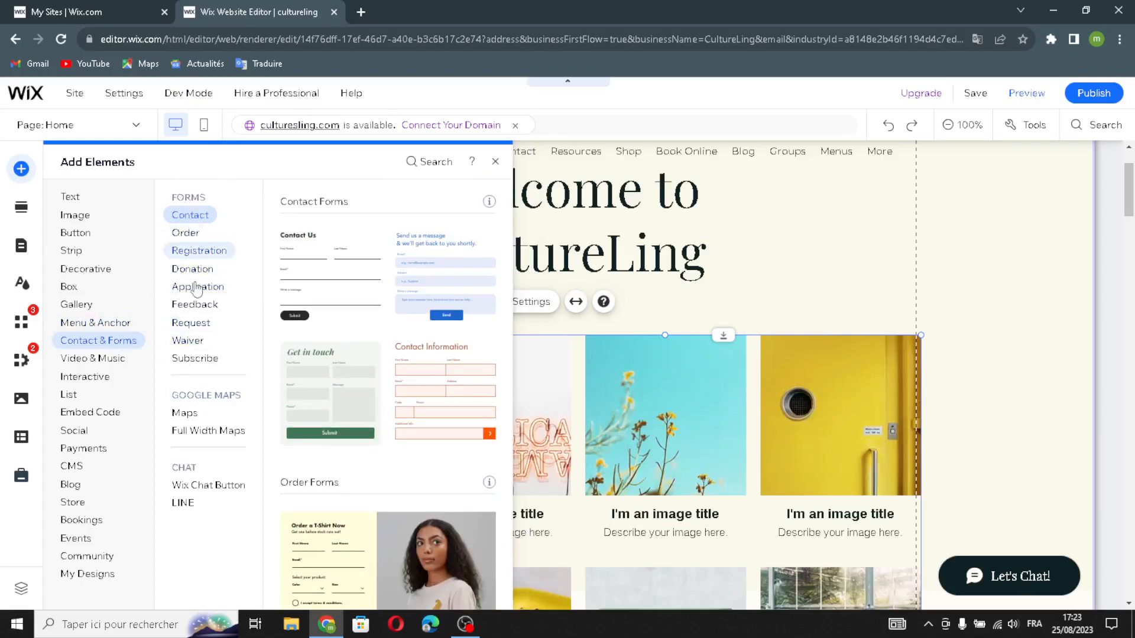
click(188, 340)
click(198, 220)
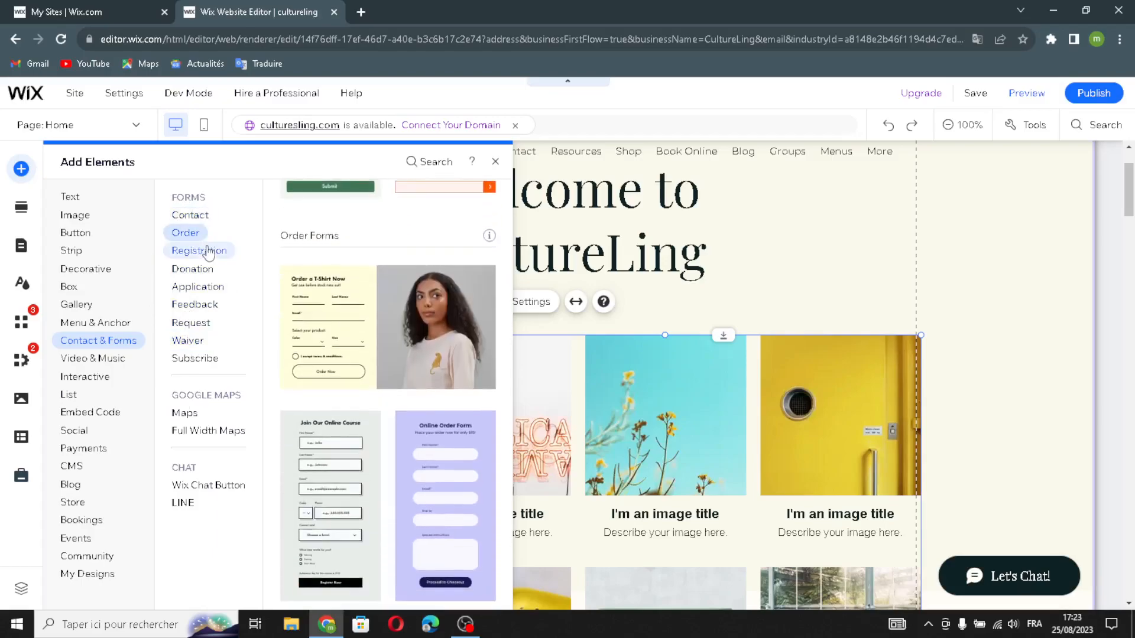
click(208, 251)
click(205, 270)
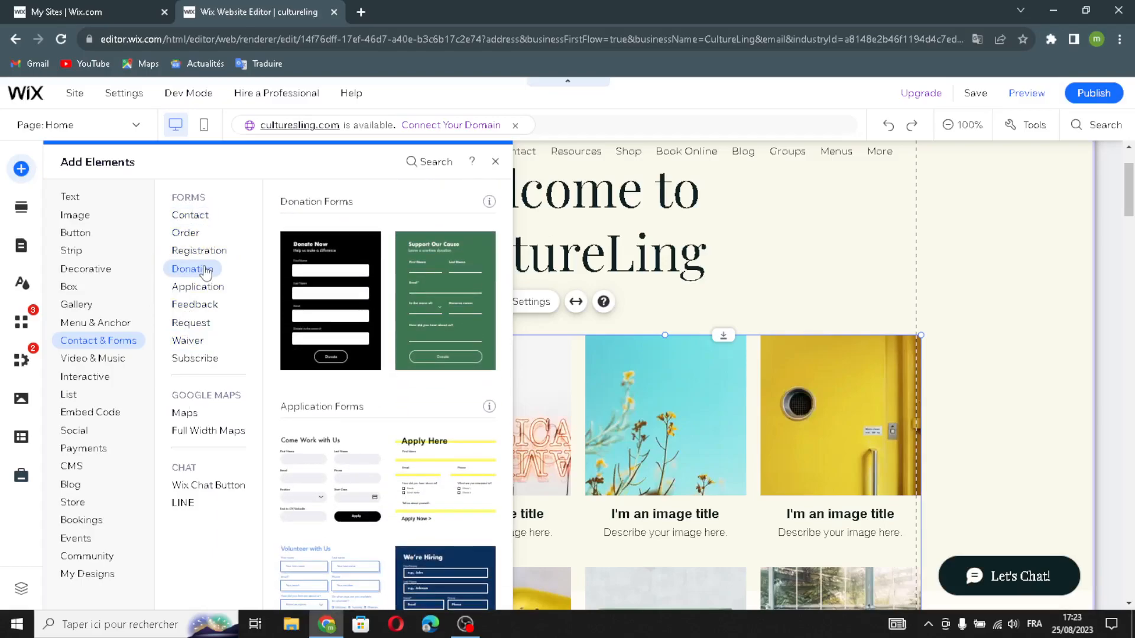
click(198, 286)
click(195, 305)
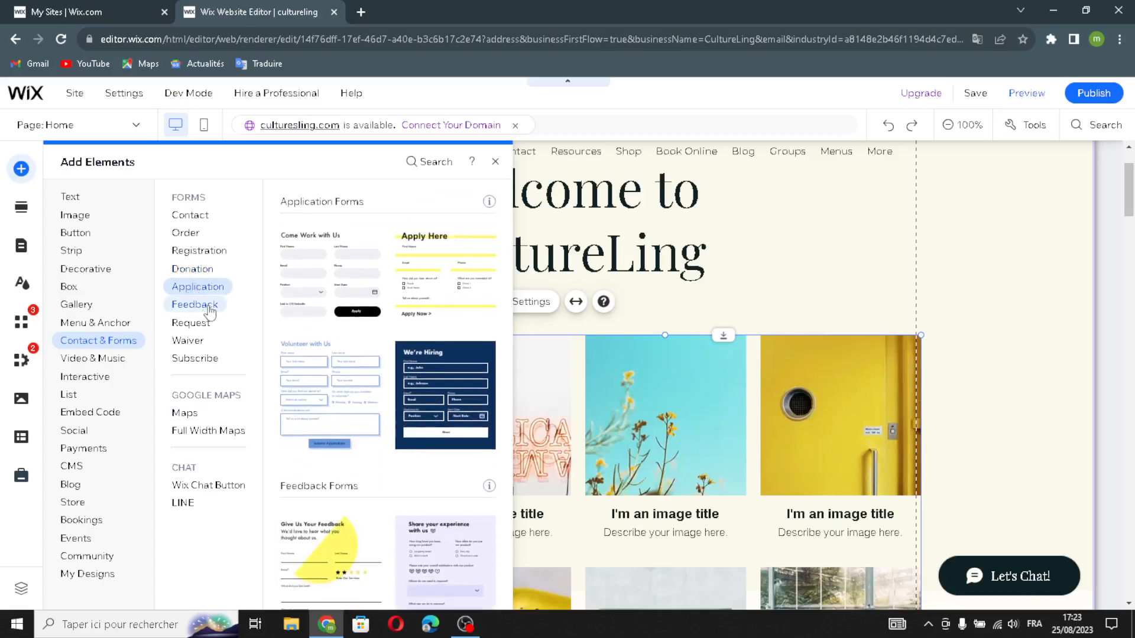
click(209, 323)
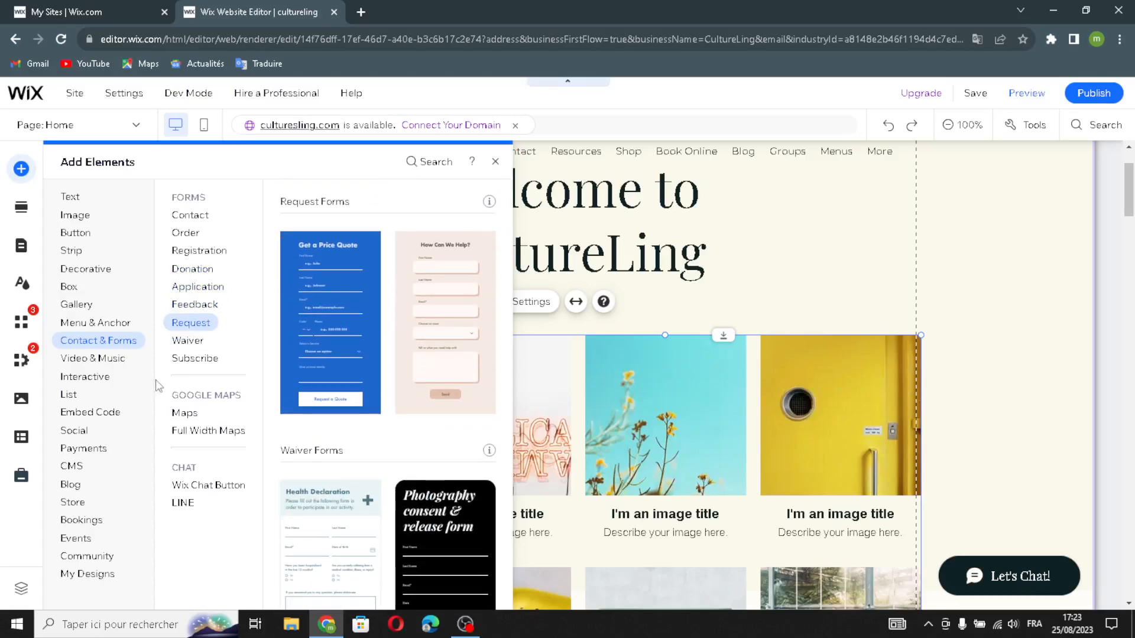
click(181, 345)
click(196, 359)
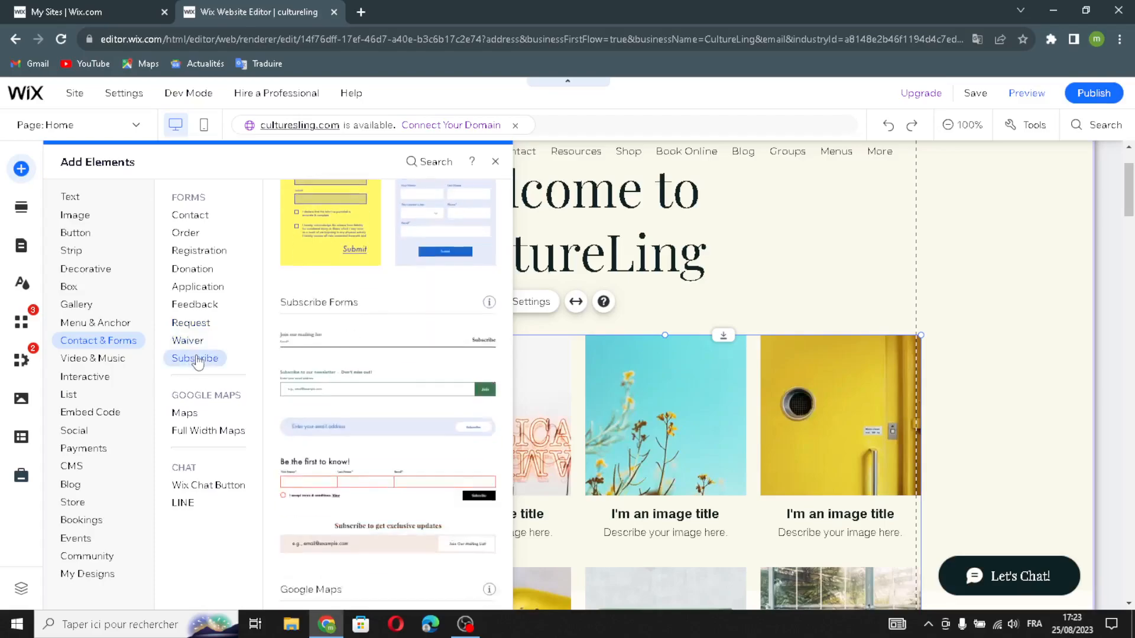
Check the Google Maps designs, including full width maps, and the Wix chat button elements
click(190, 412)
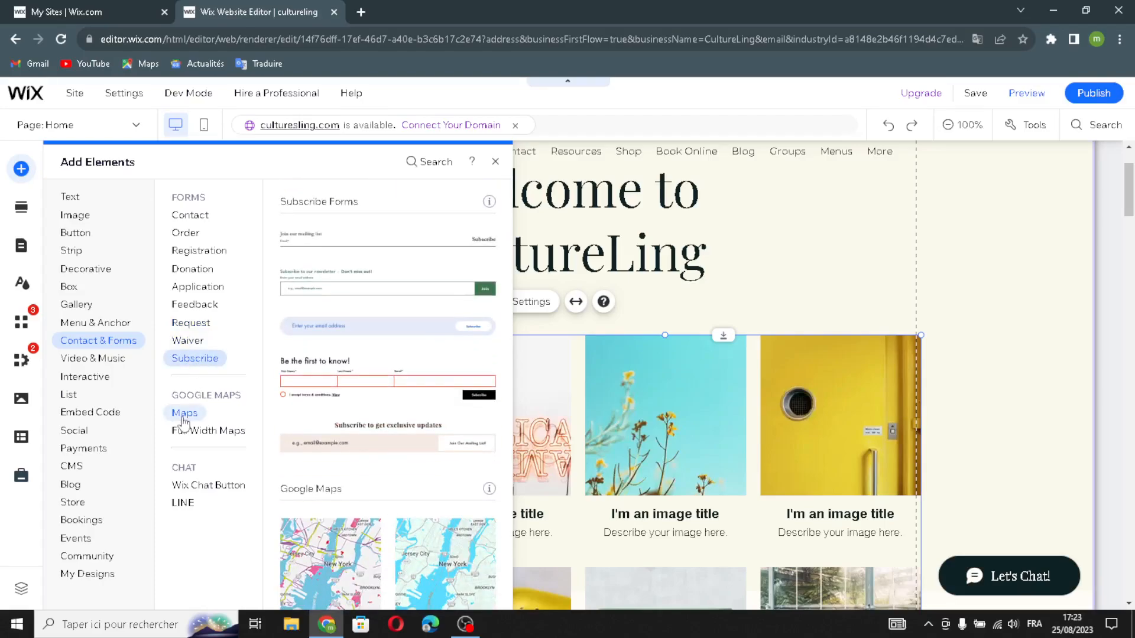
click(198, 432)
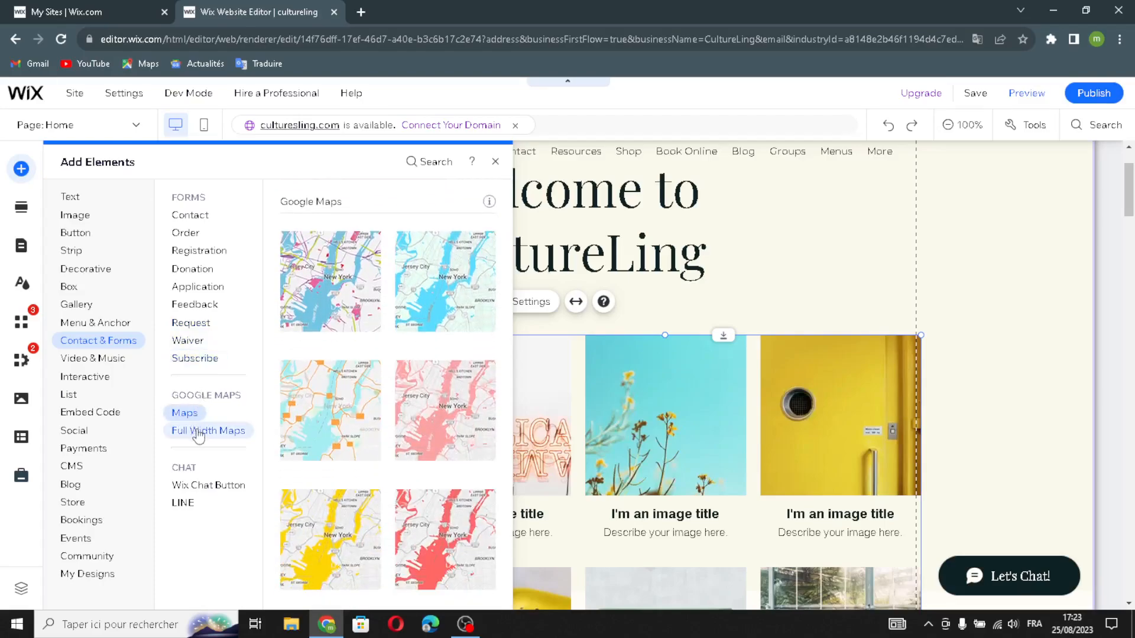
click(173, 486)
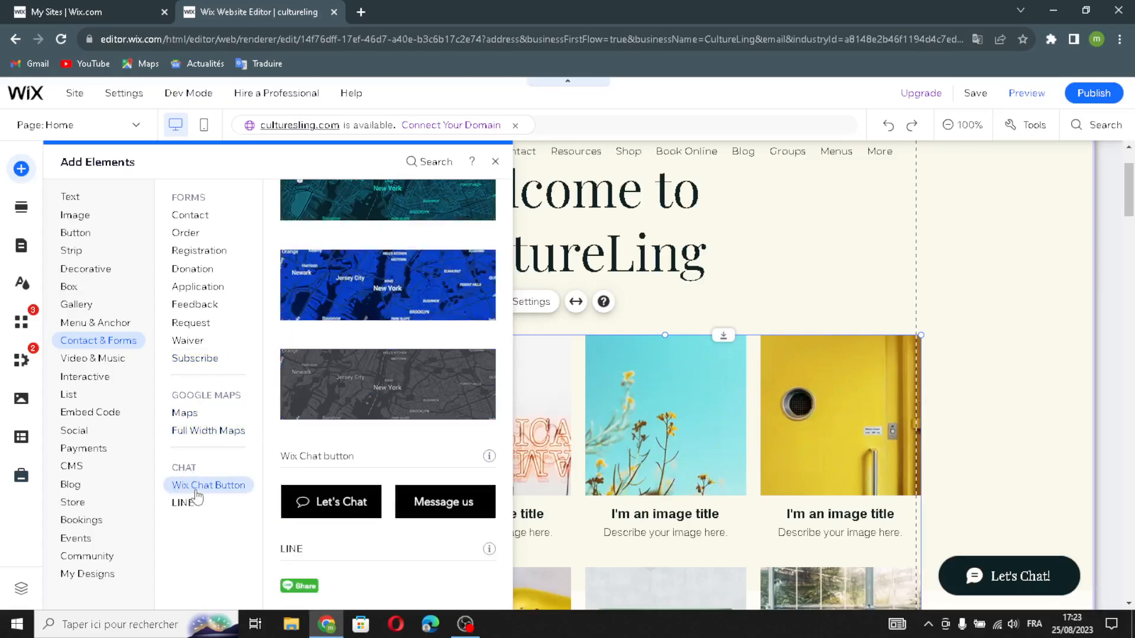
Browse the video and music players and the interactive elements, including box slideshows, hover boxes, tabs and hover repeaters
click(123, 362)
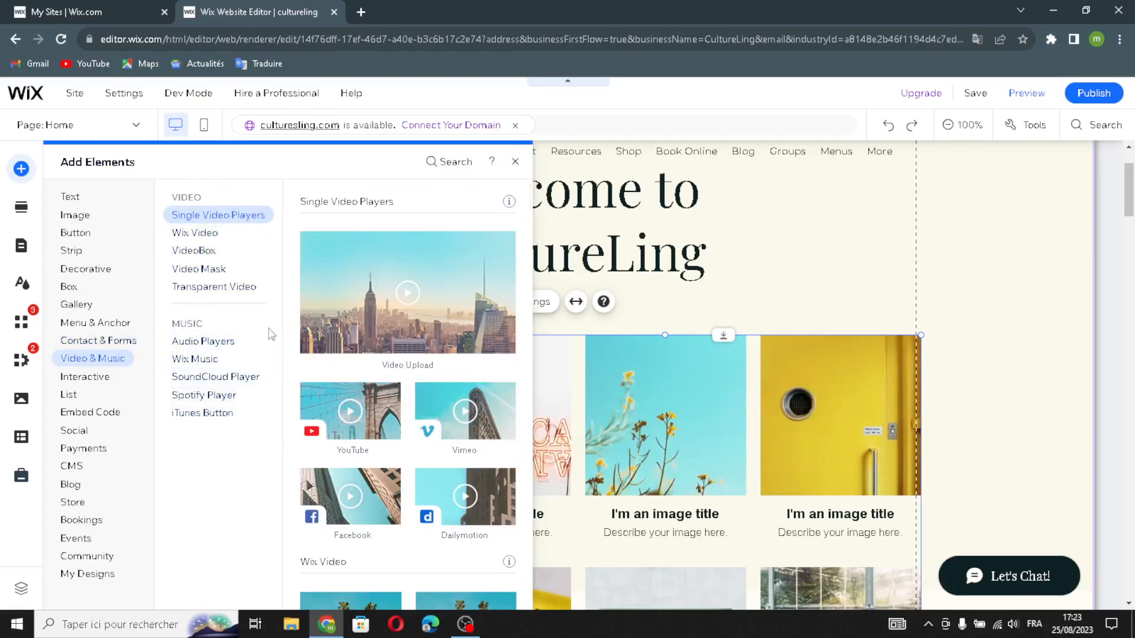
click(215, 343)
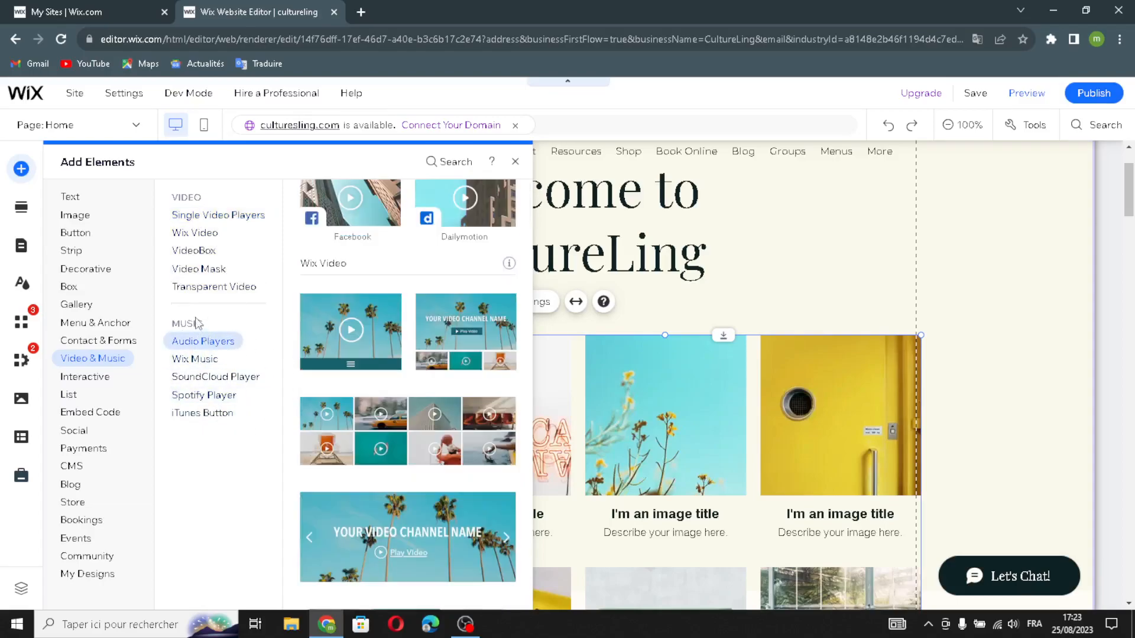
click(96, 384)
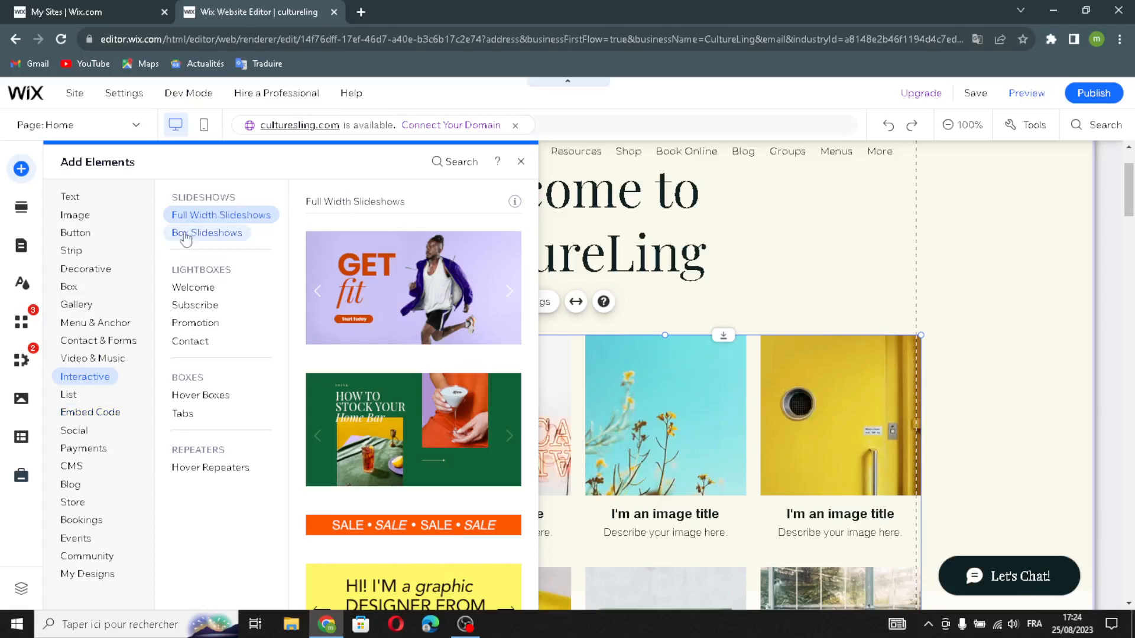
click(212, 236)
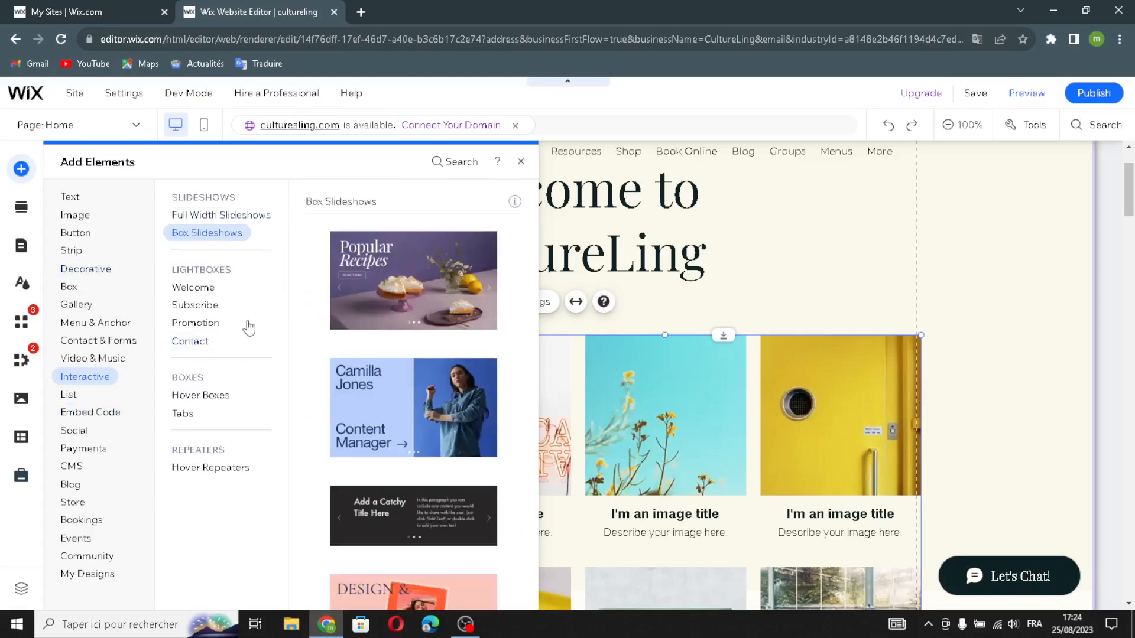
click(183, 395)
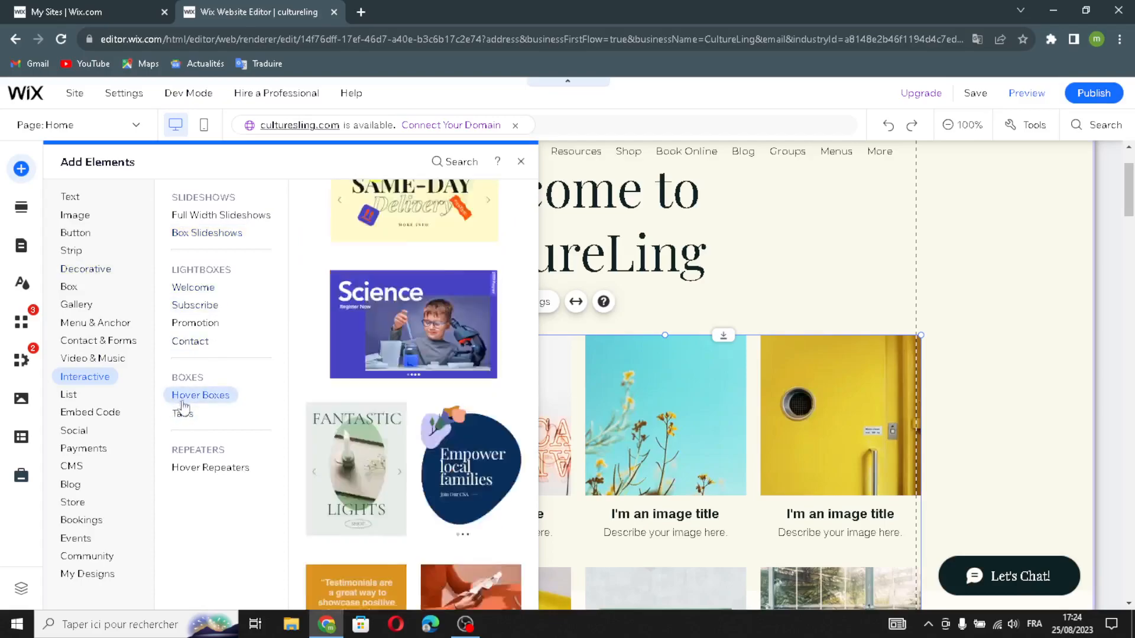
click(204, 414)
click(182, 465)
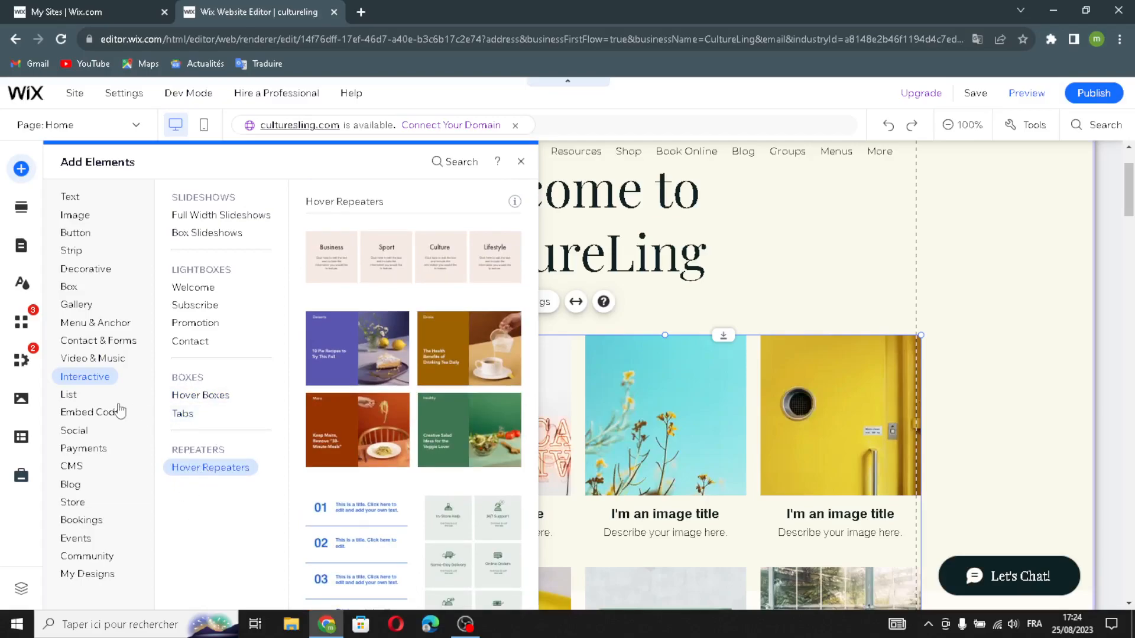
View the list elements, covering standard repeaters, hover repeaters and blank repeaters
click(57, 399)
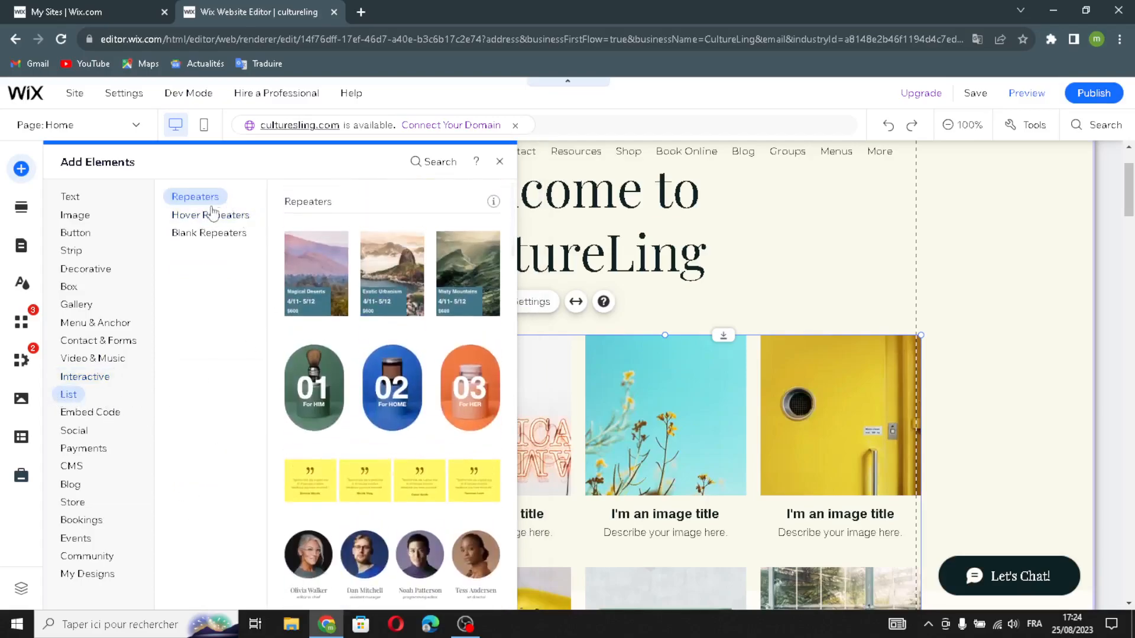
click(210, 215)
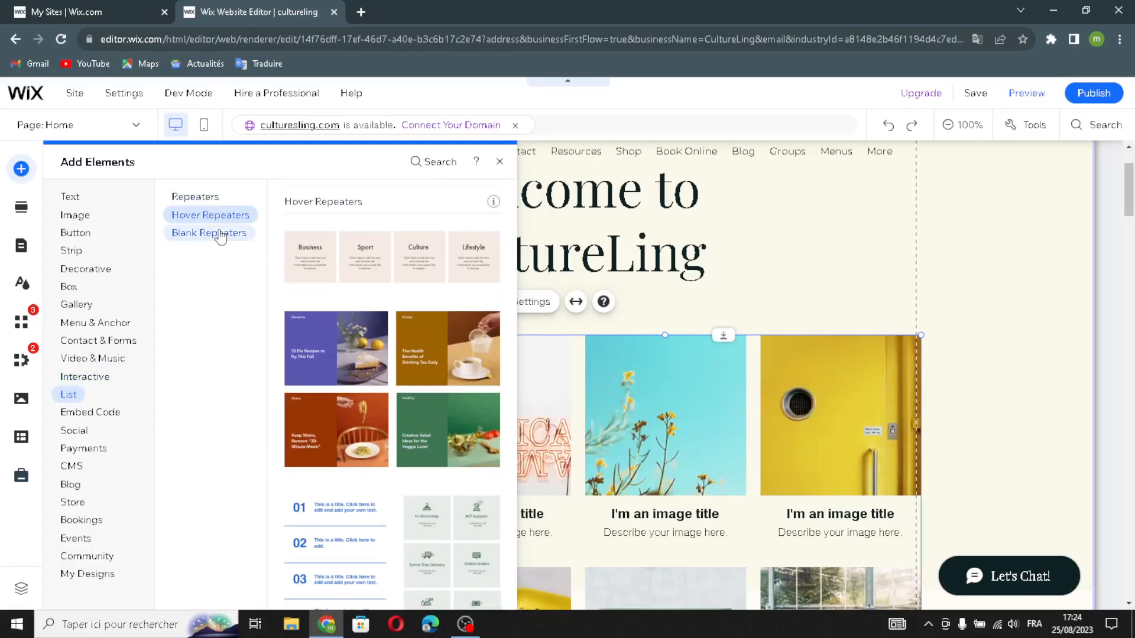
click(214, 232)
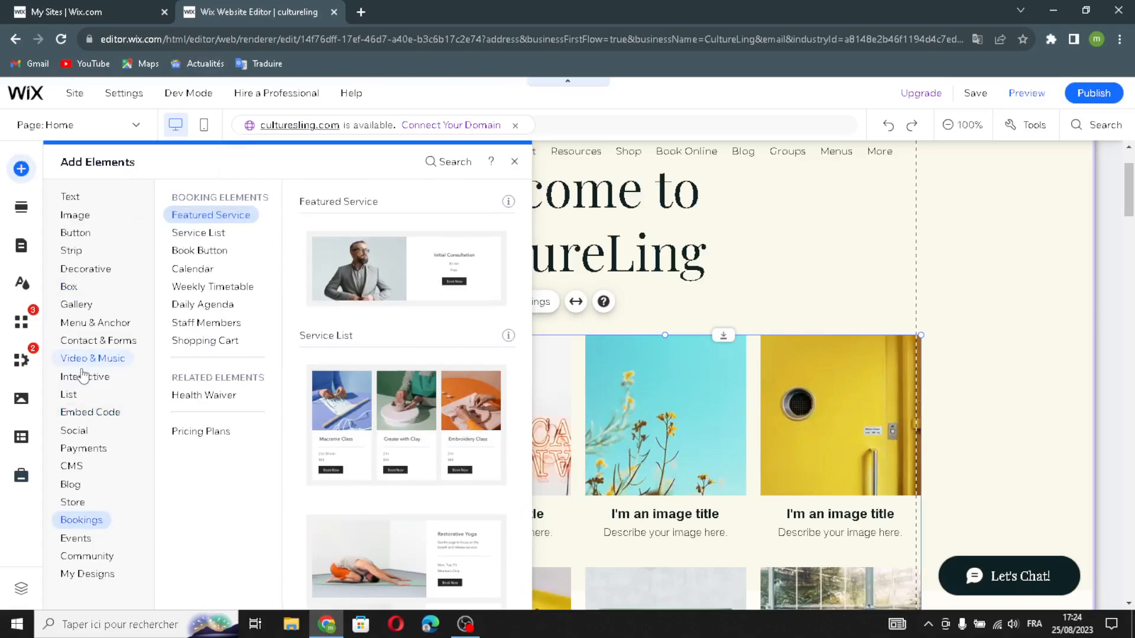
Examine the embed code elements: popular embeds, single video players, the SoundCloud player and the Spotify player
click(86, 413)
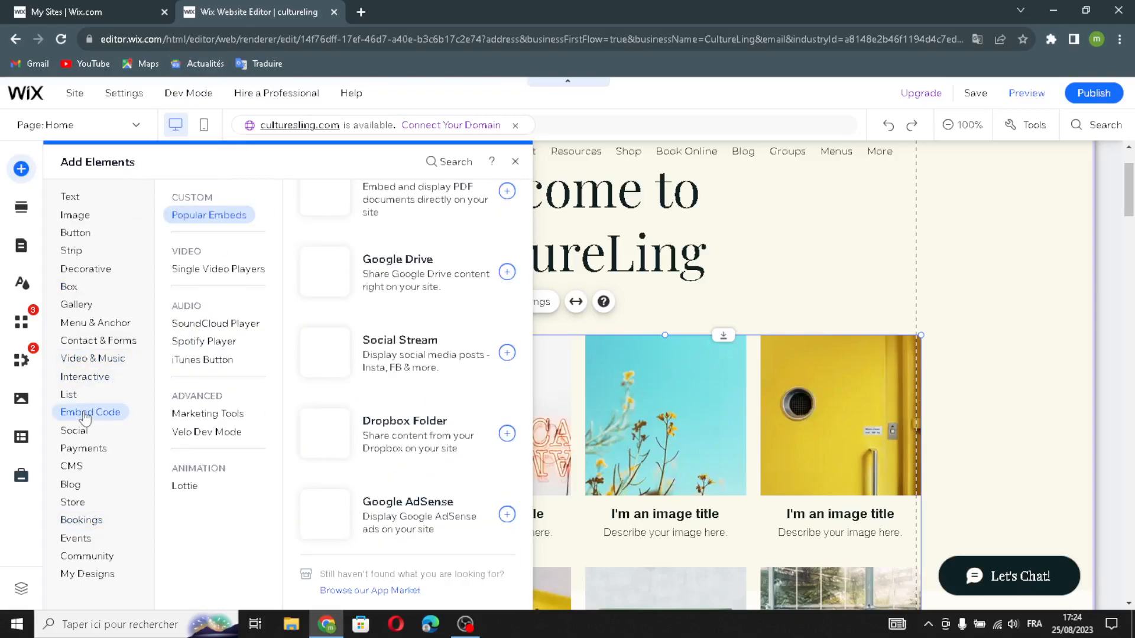
click(207, 220)
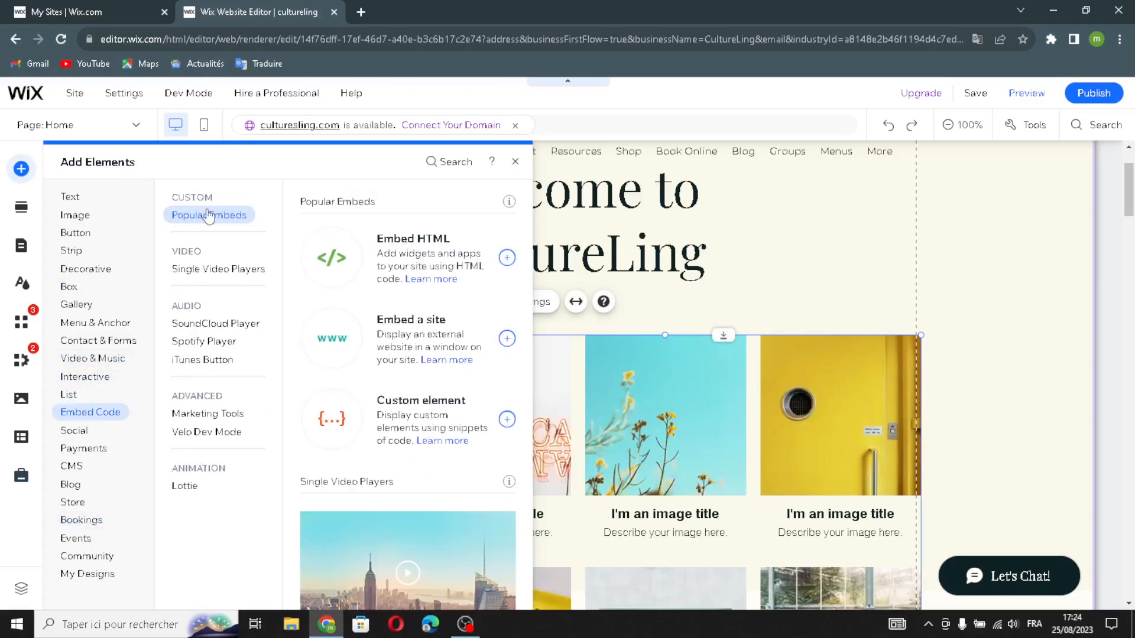
click(213, 275)
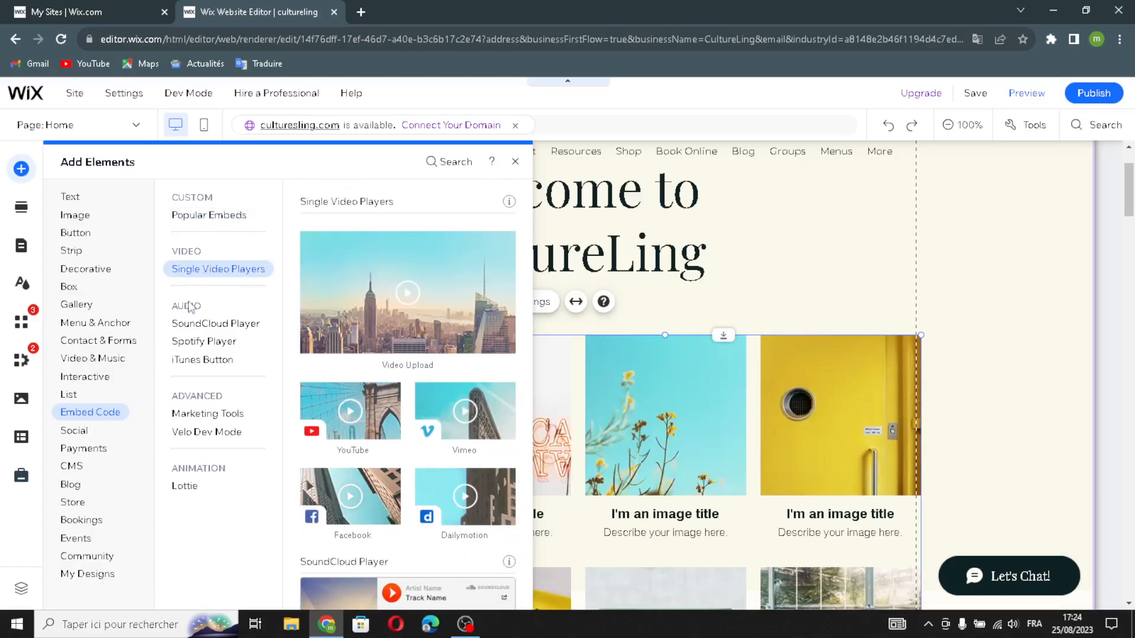
click(193, 326)
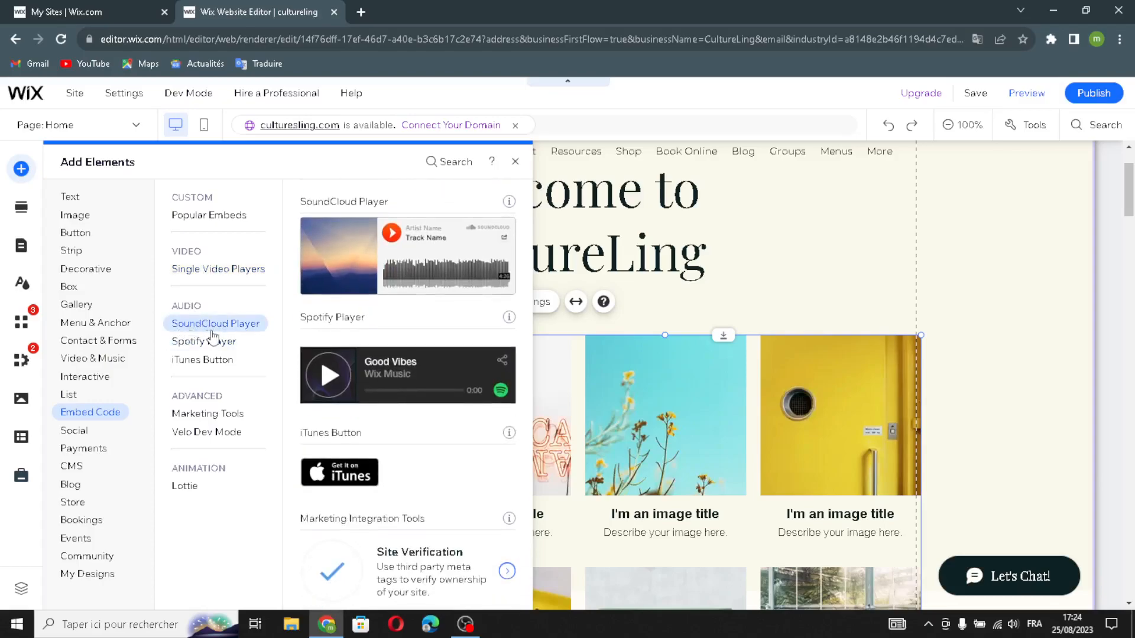
click(212, 338)
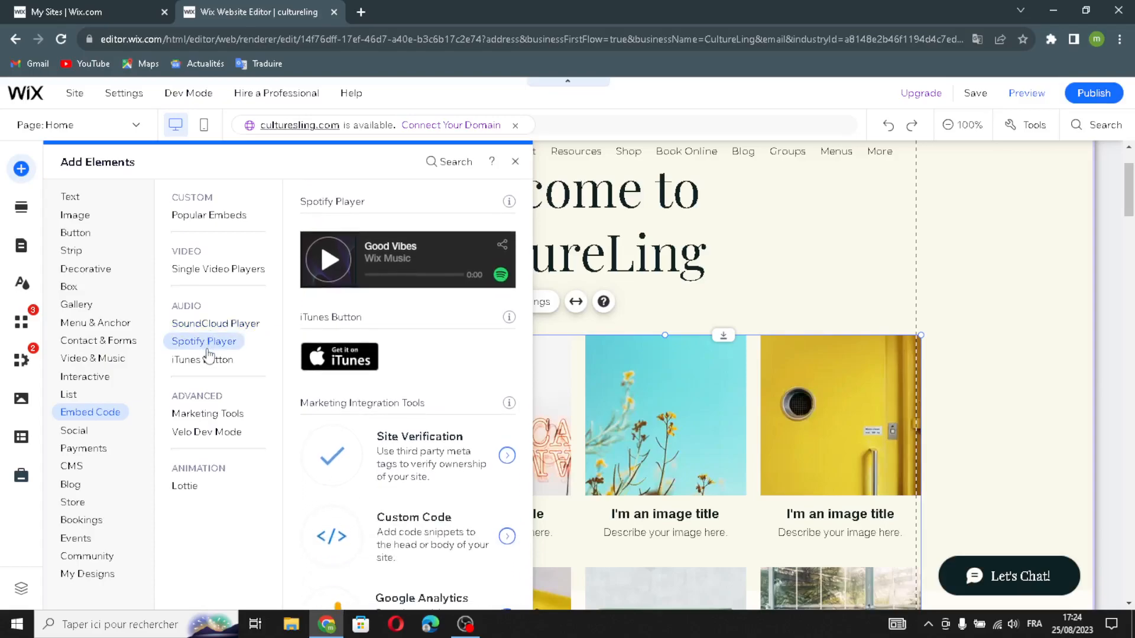
Look through the social elements, covering the social bar, Facebook, Twitter, Pinterest, VK, LINE and YouTube
click(75, 432)
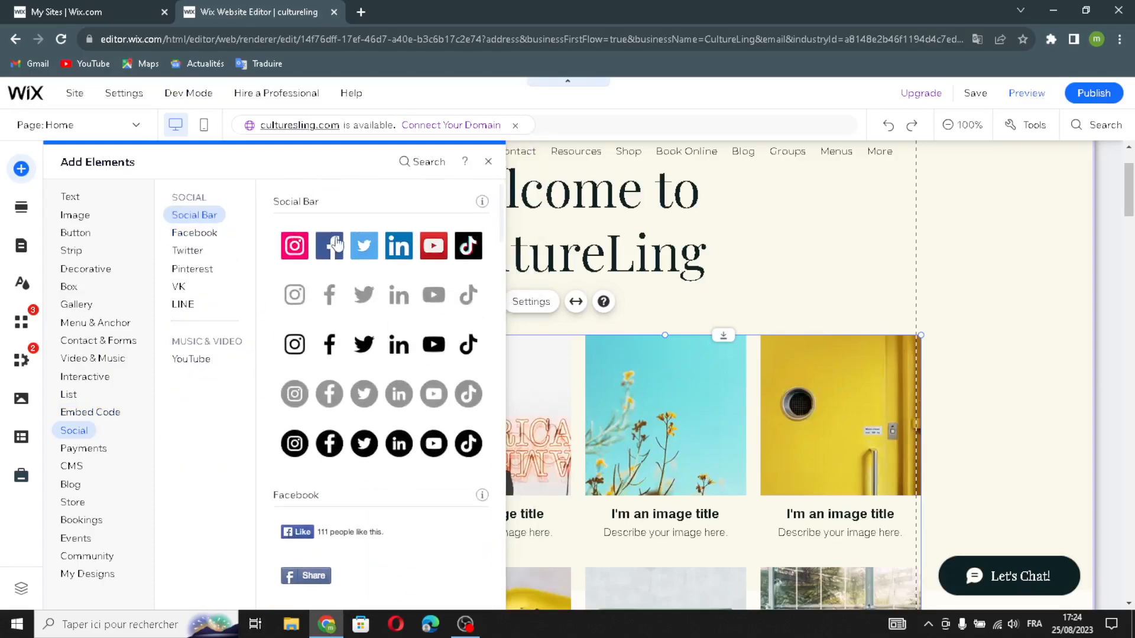
click(203, 236)
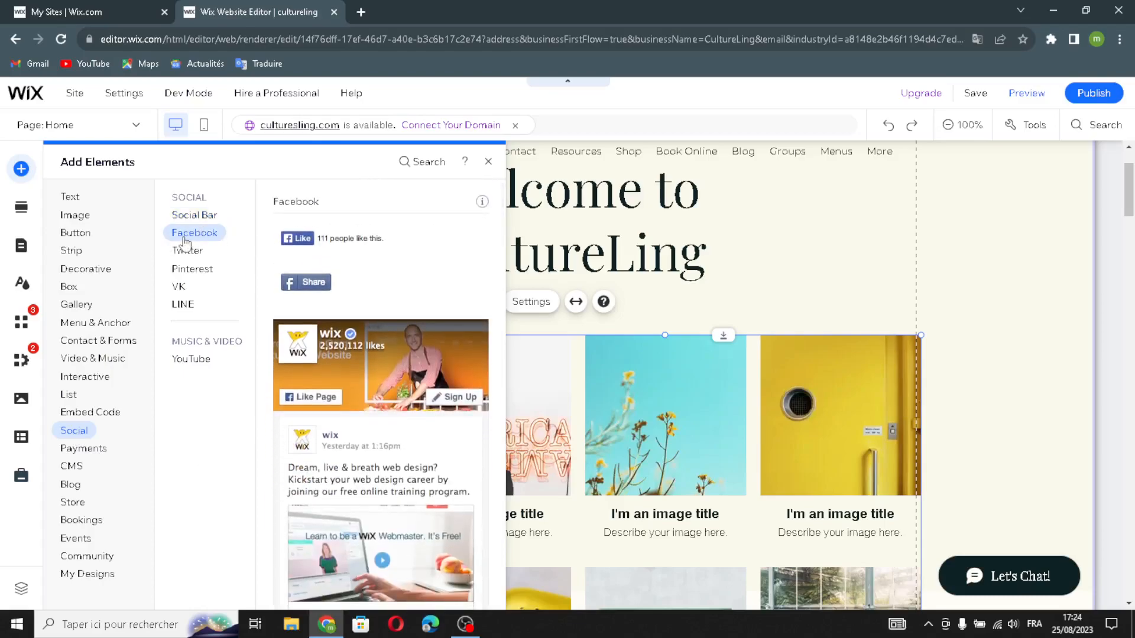
click(186, 251)
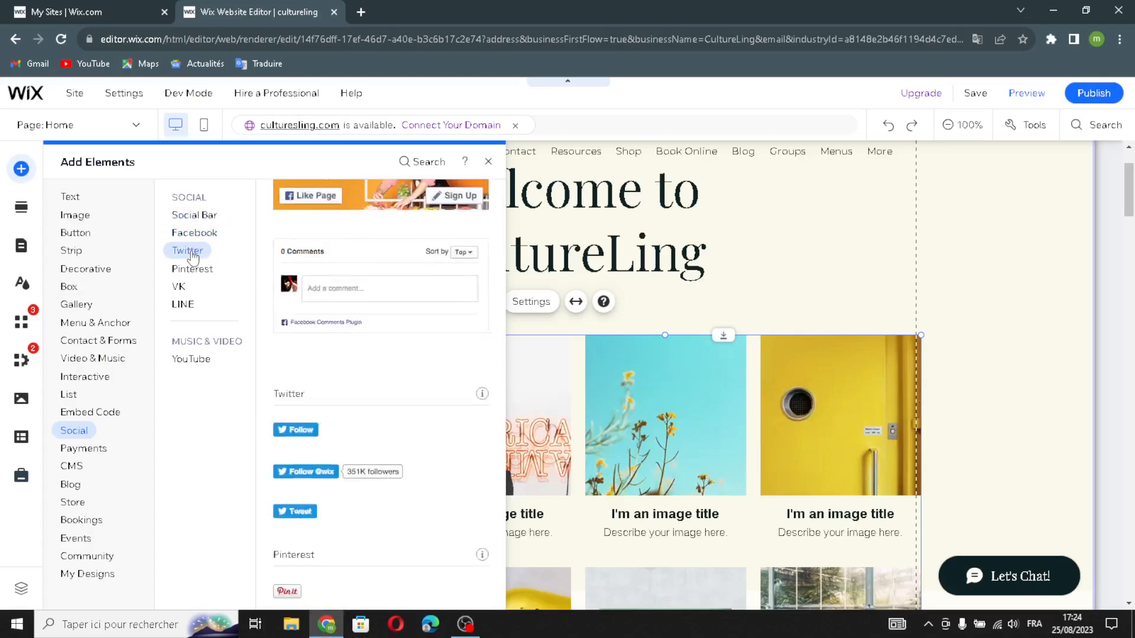
click(187, 270)
click(179, 286)
click(183, 303)
click(198, 361)
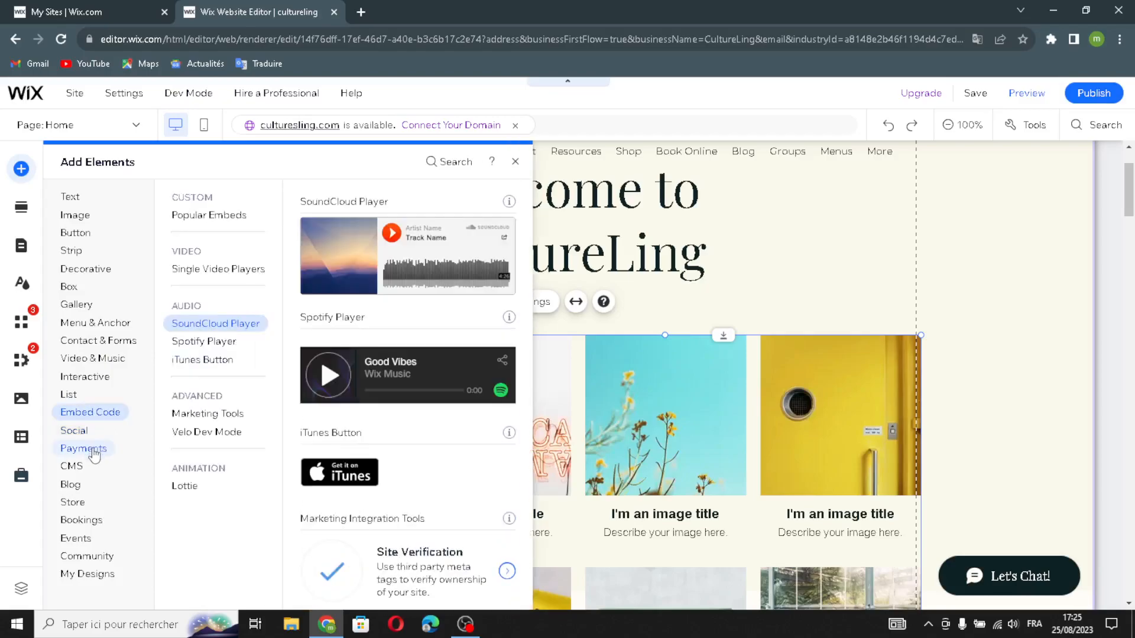
Survey the remaining element categories: payments, CMS, blog, store, bookings, events, community and saved custom designs
click(96, 454)
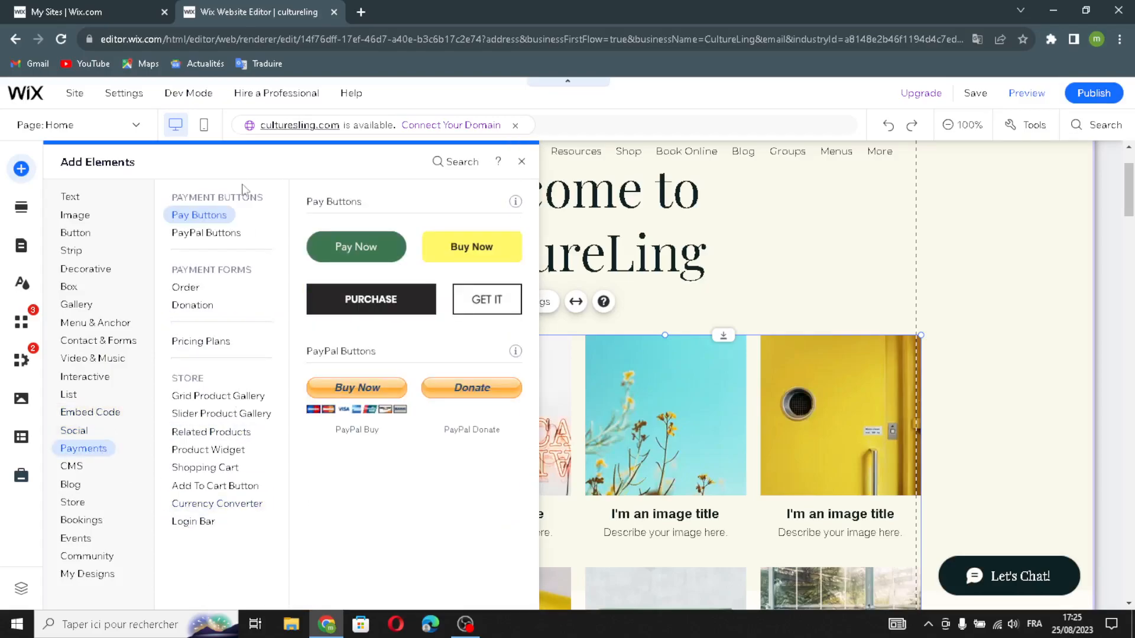
click(74, 466)
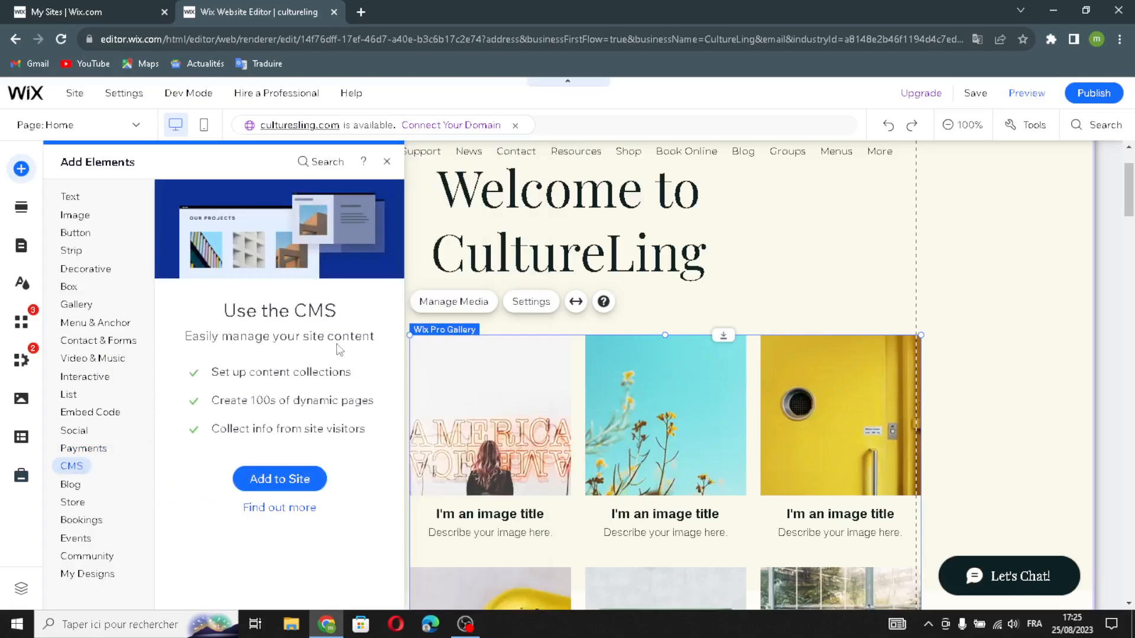
click(72, 483)
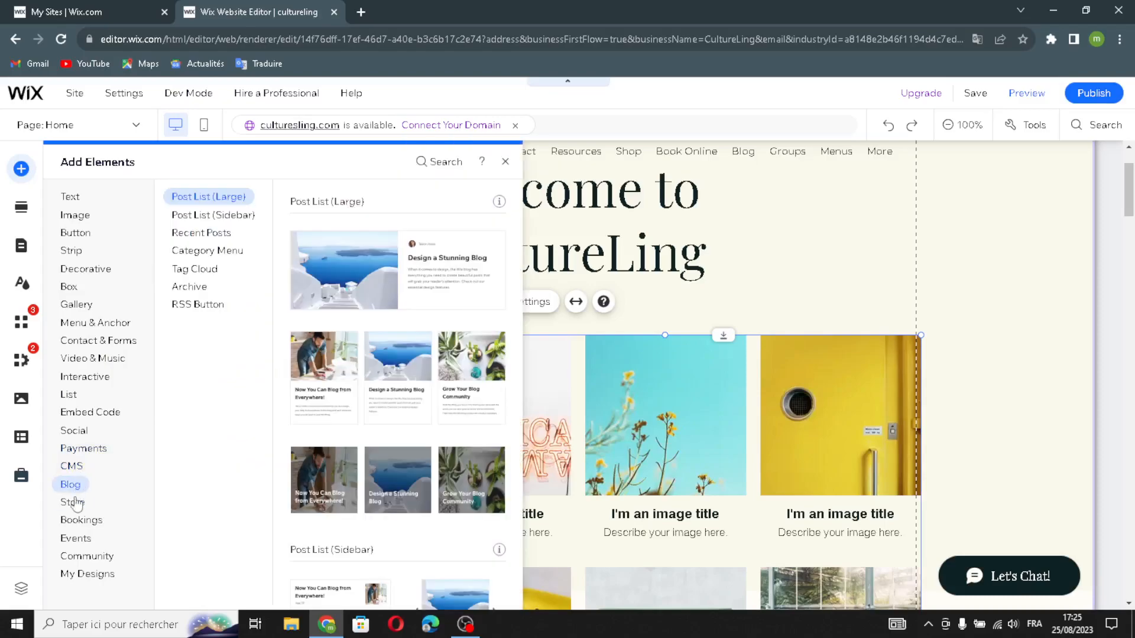
click(73, 501)
click(80, 519)
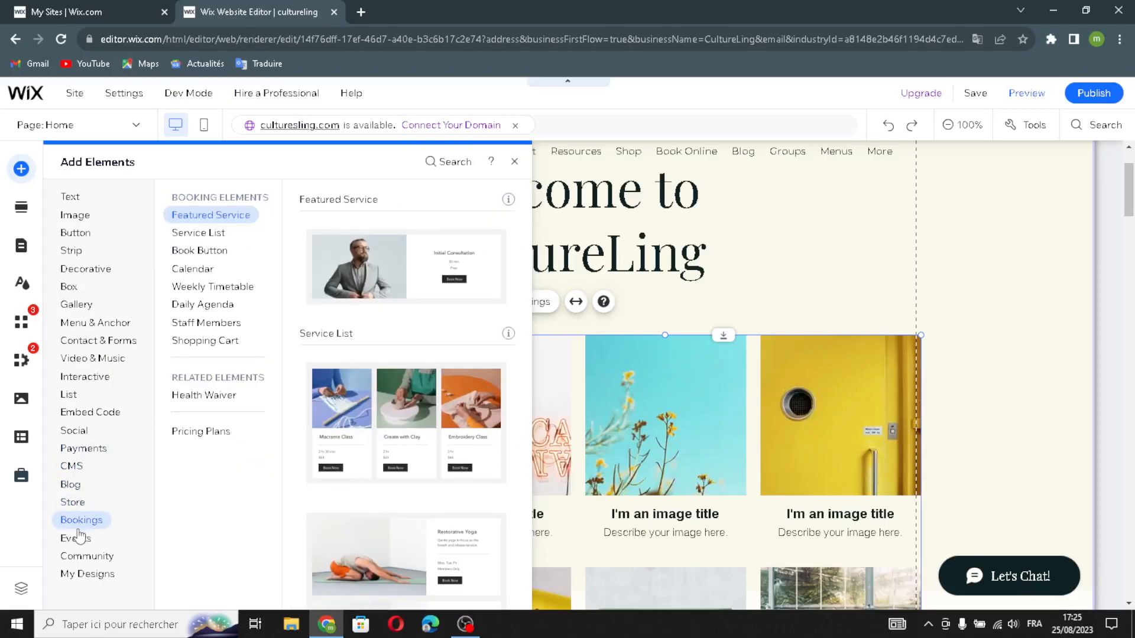
click(75, 538)
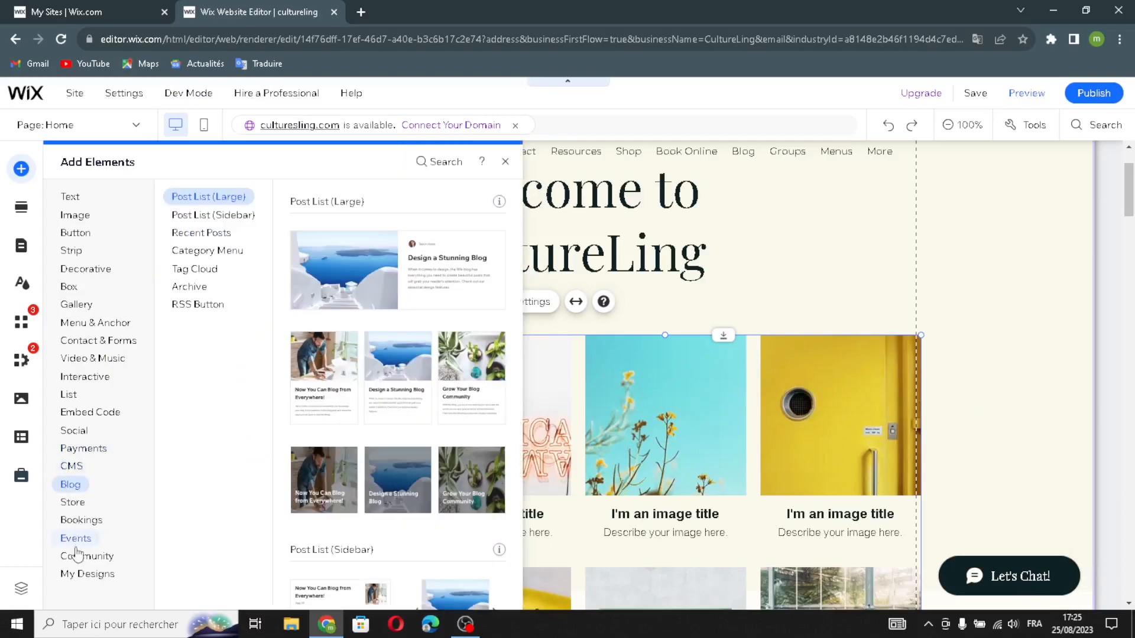
mouse_move(76, 556)
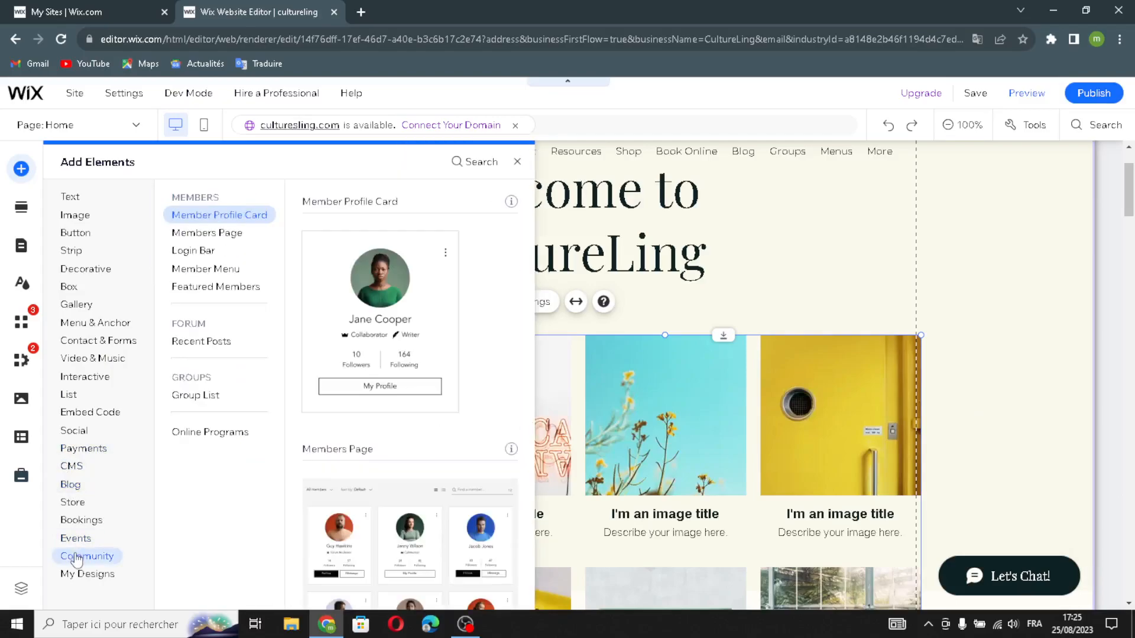
mouse_move(79, 578)
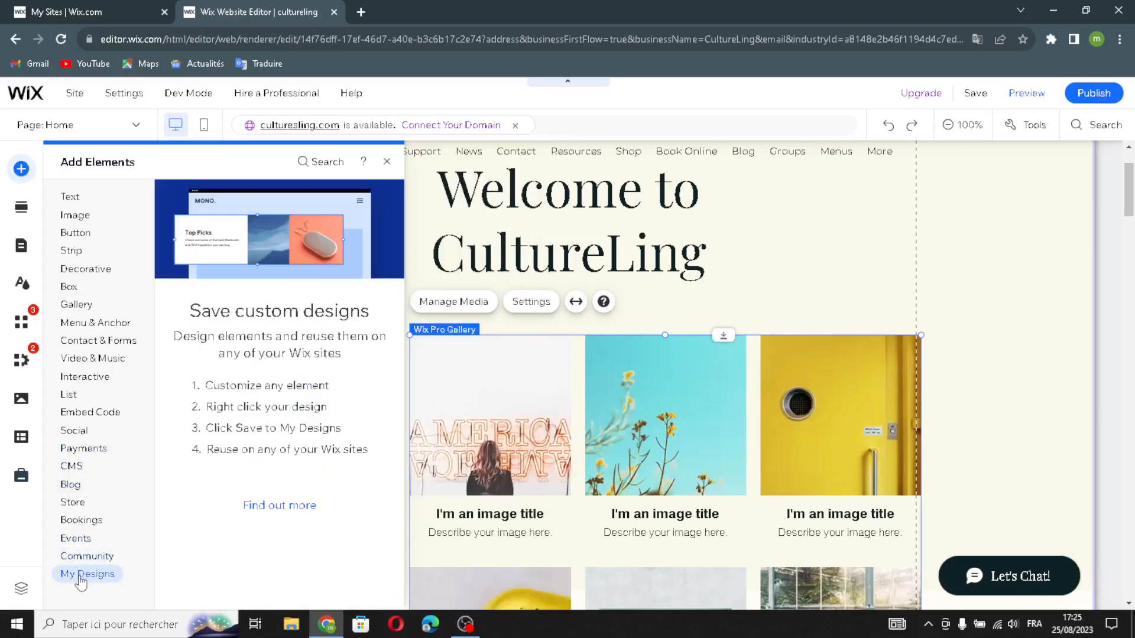
Look over the Welcome section templates and the site design options for theme, page background and page transitions
click(21, 207)
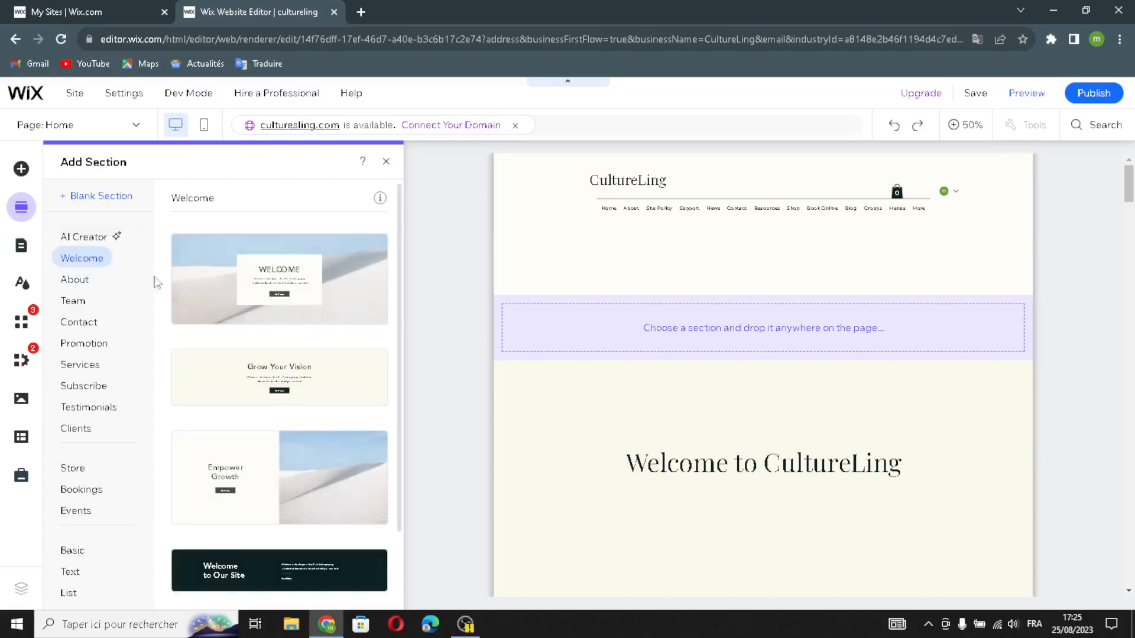
click(22, 283)
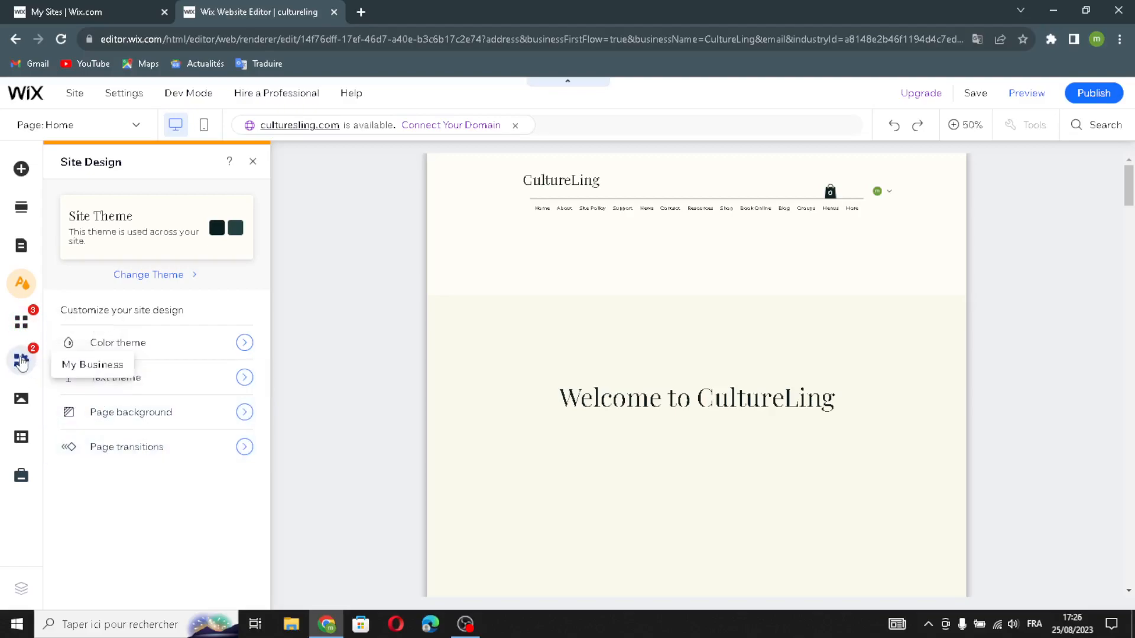
Browse the media options, from uploads, Photo Studio and Video Maker to the free Wix images and videos
click(22, 404)
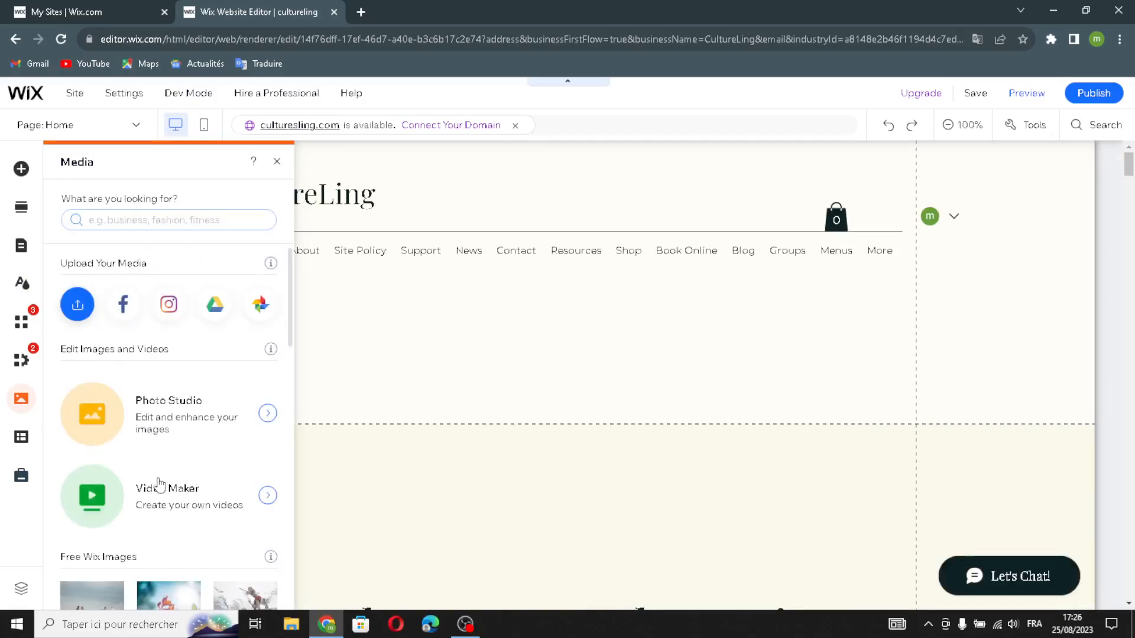
scroll(136, 496, down, 3)
scroll(79, 450, down, 1)
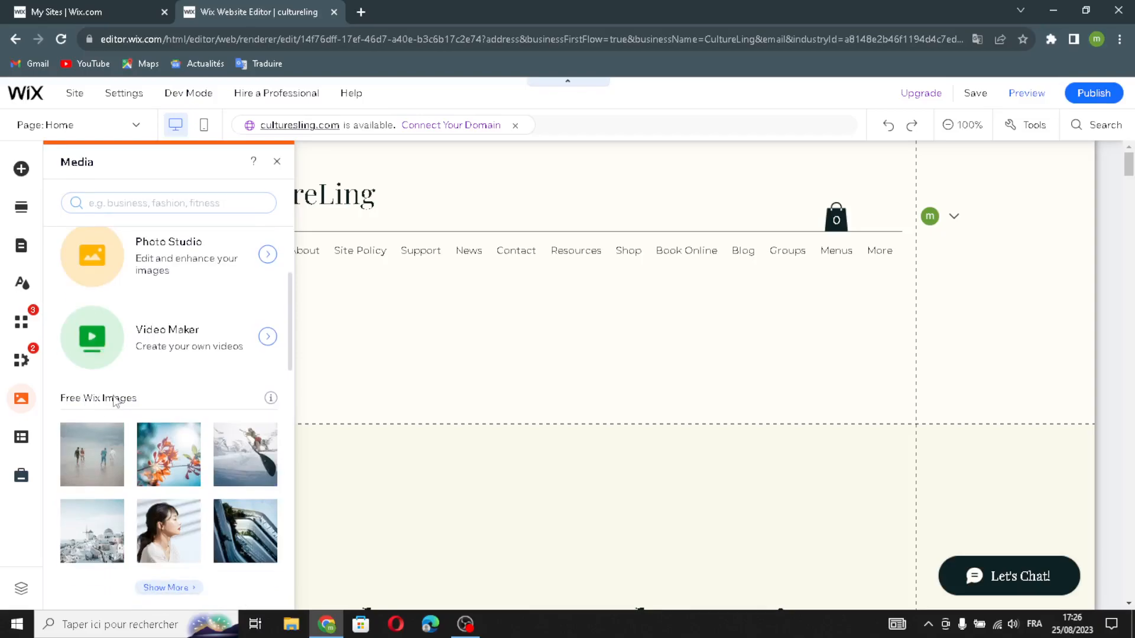
scroll(130, 452, down, 2)
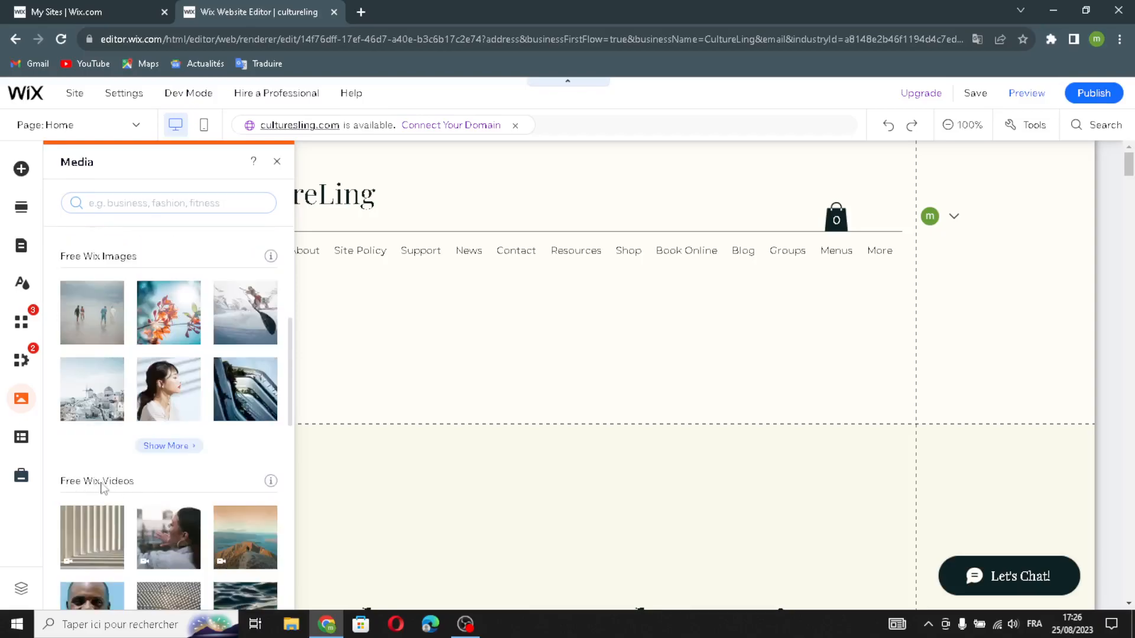
Review the CMS introduction and the Marketing & SEO tools, and close the overview
click(21, 437)
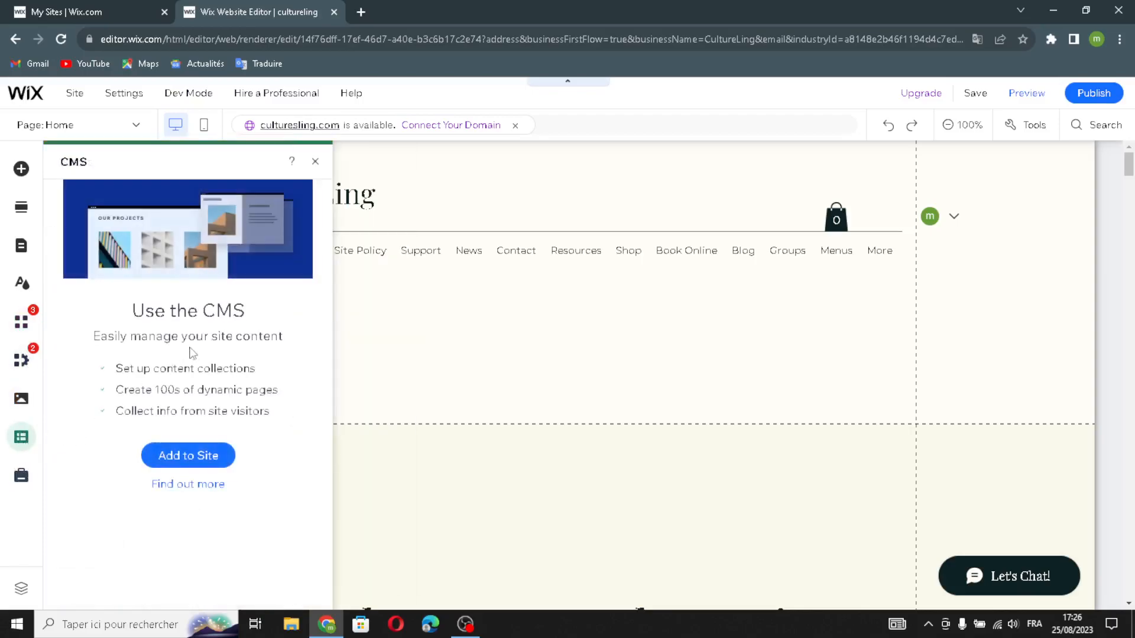
click(18, 481)
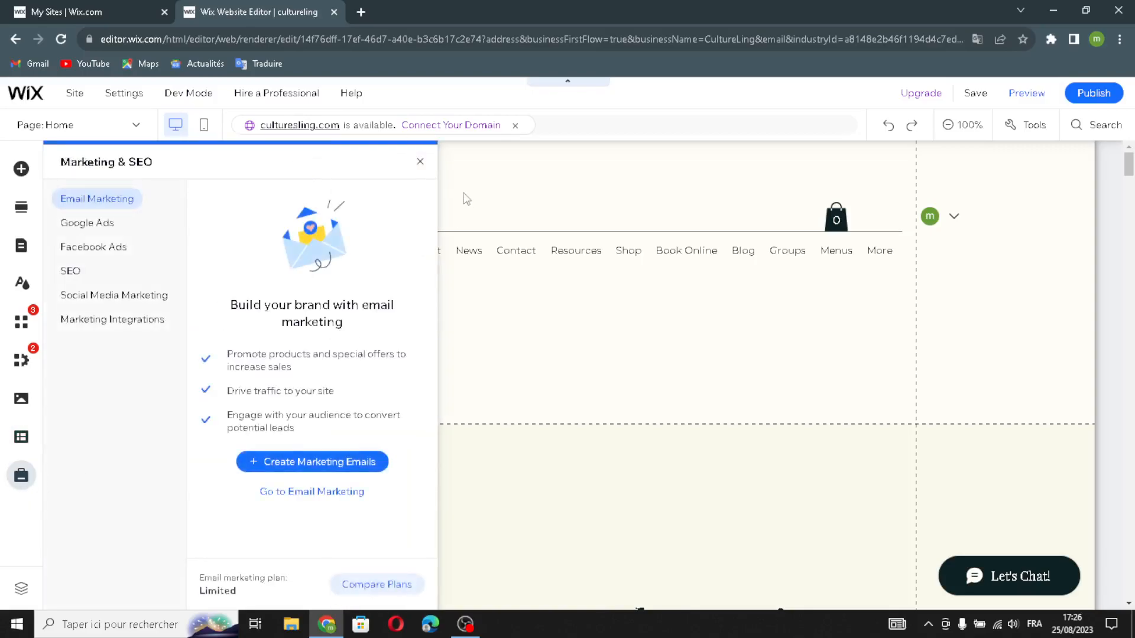
click(420, 162)
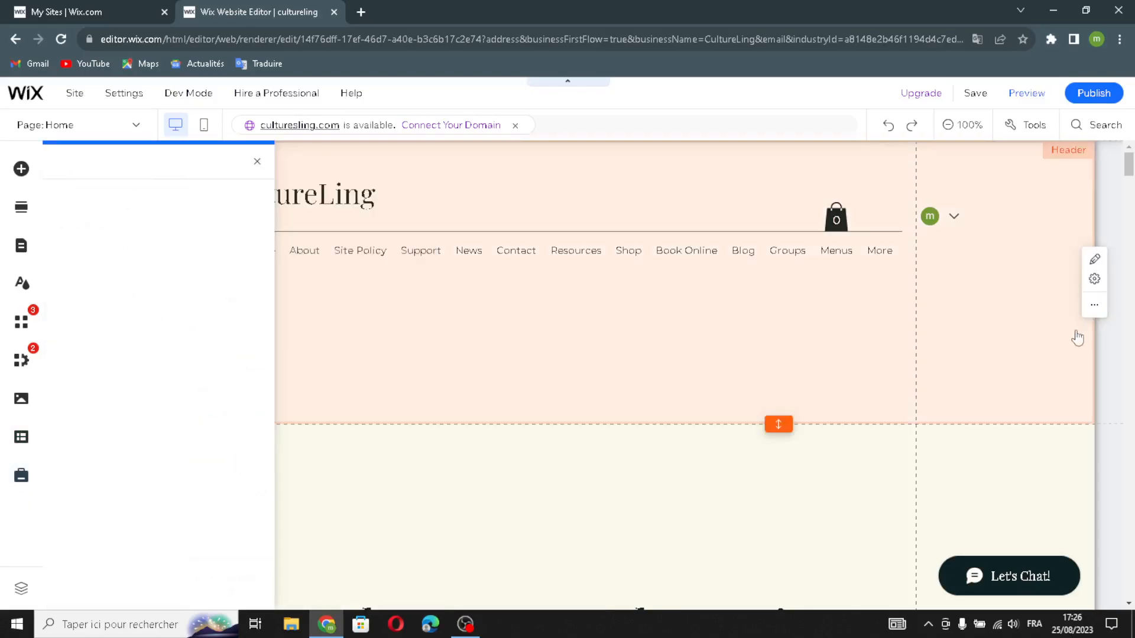
Examine the additional actions available for the "Welcome to CultureLing" section and dismiss them
scroll(729, 420, down, 5)
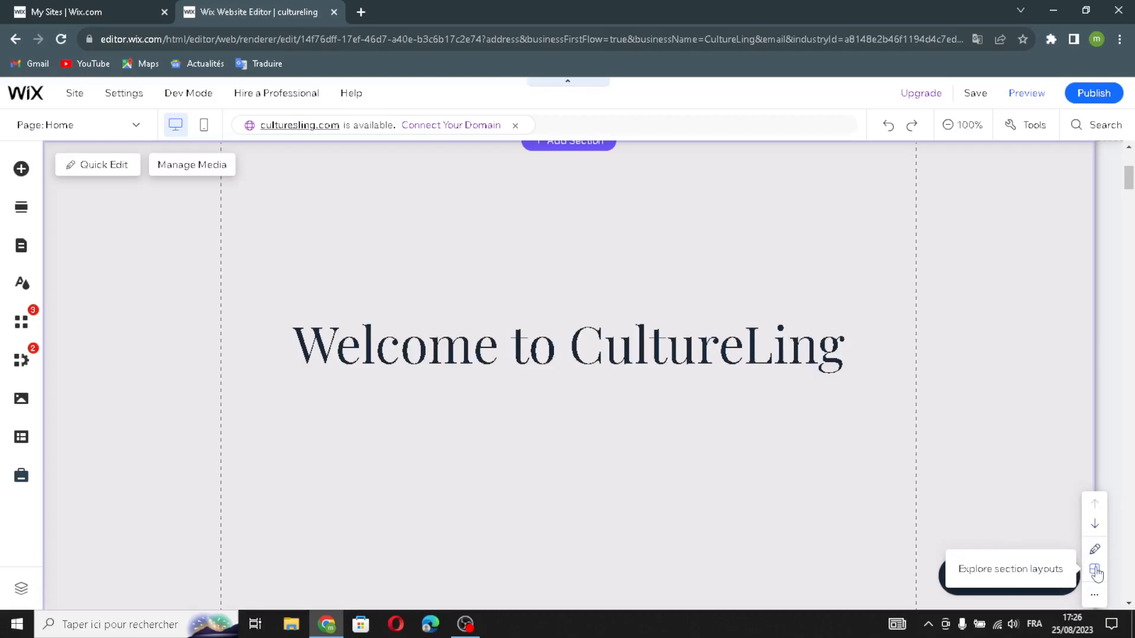
click(1093, 594)
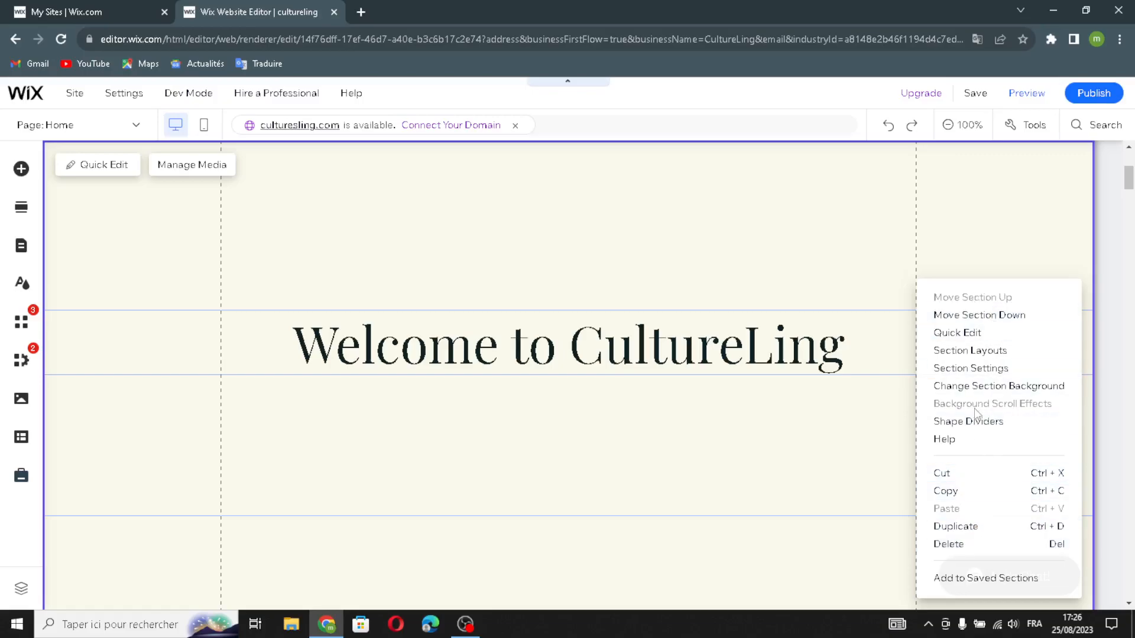
click(1003, 240)
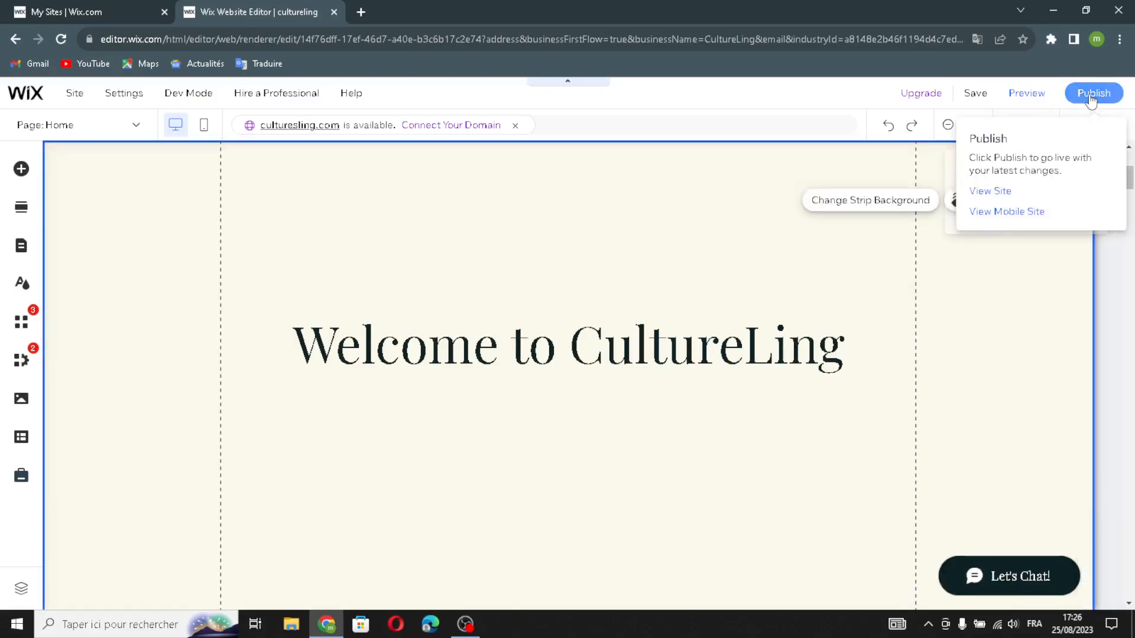